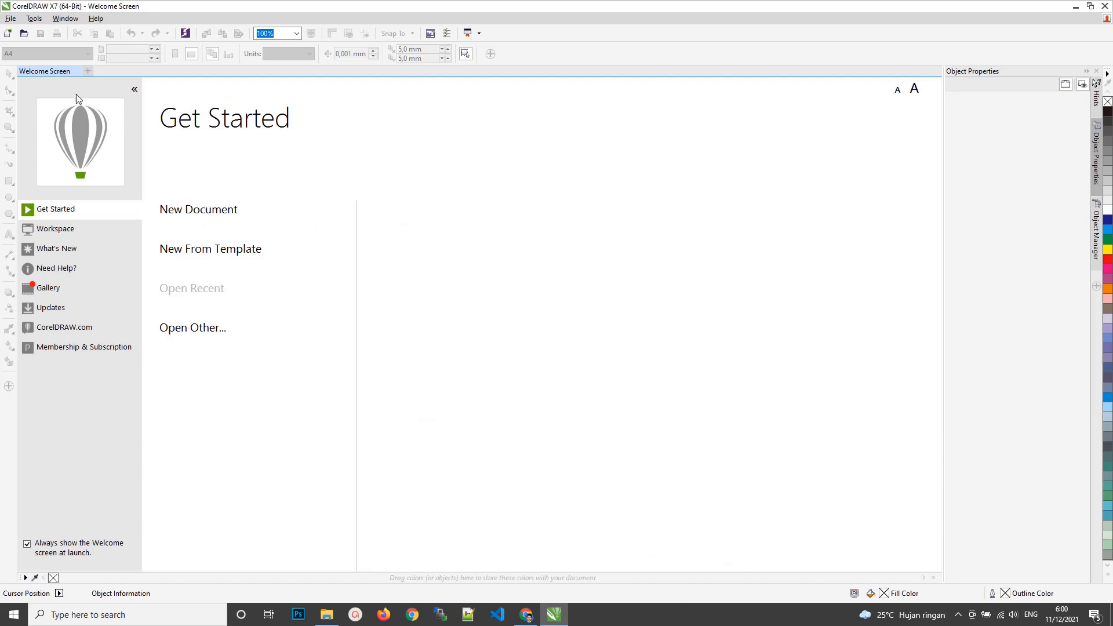
Start a new document and name it Coba
left_click(9, 35)
left_click(10, 20)
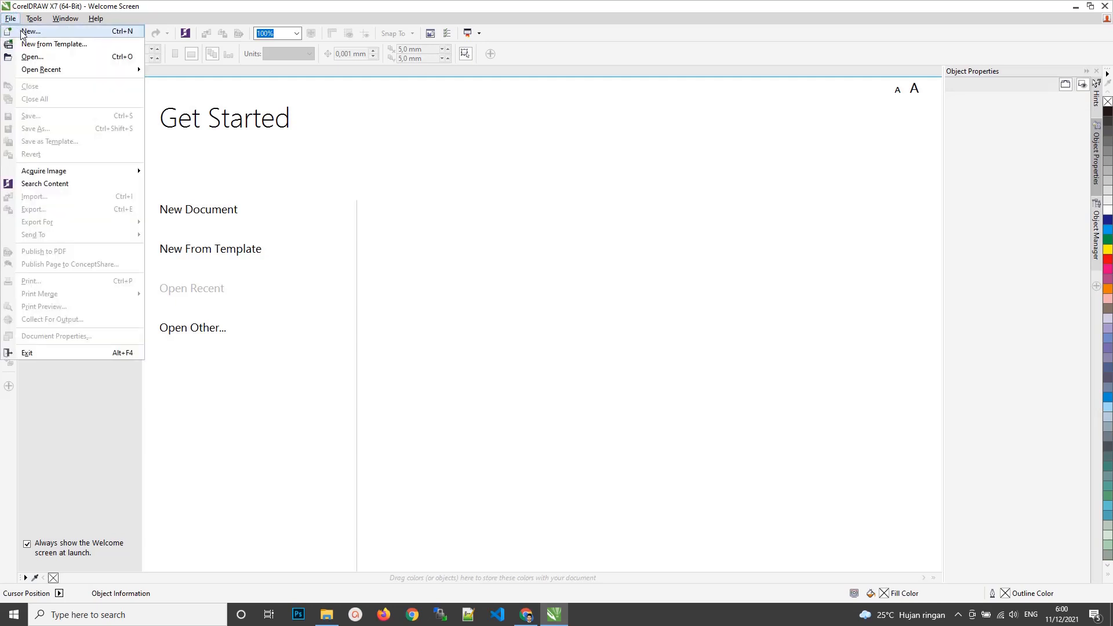
left_click(21, 34)
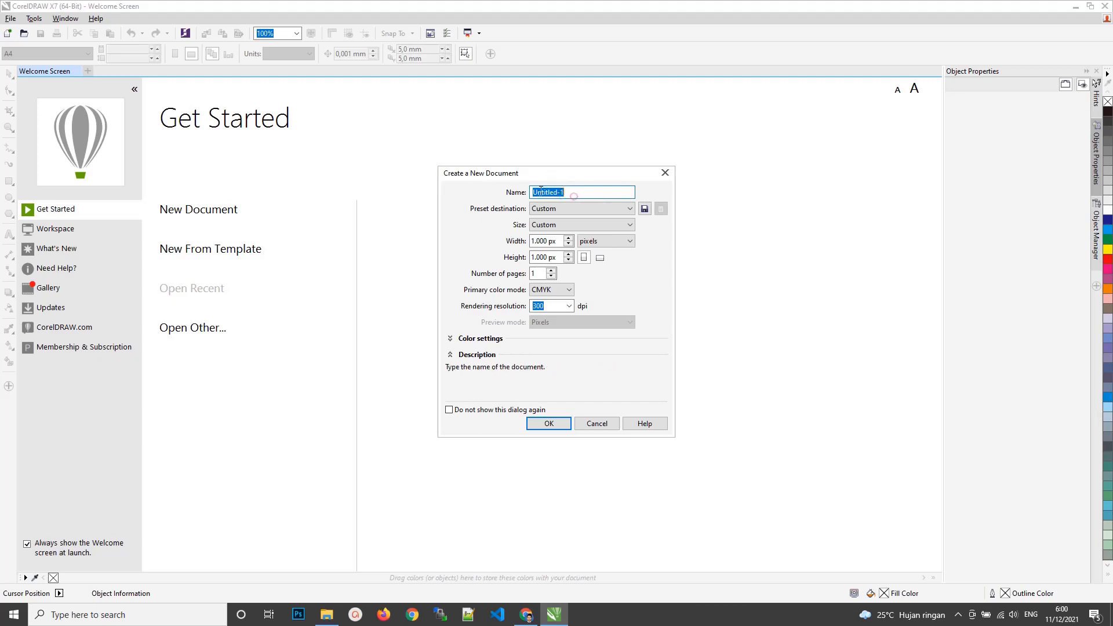
left_click_drag(573, 196, 573, 194)
double_click(570, 192)
type("Coba")
Try the A4 and Tabloid page size presets for the new document
left_click(558, 226)
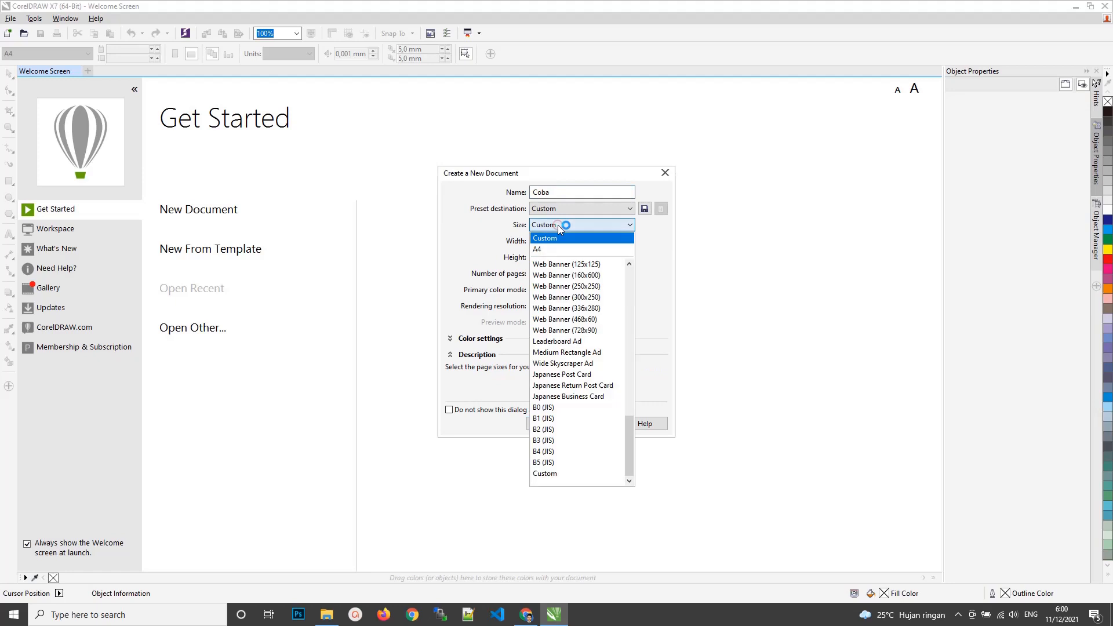
left_click(557, 254)
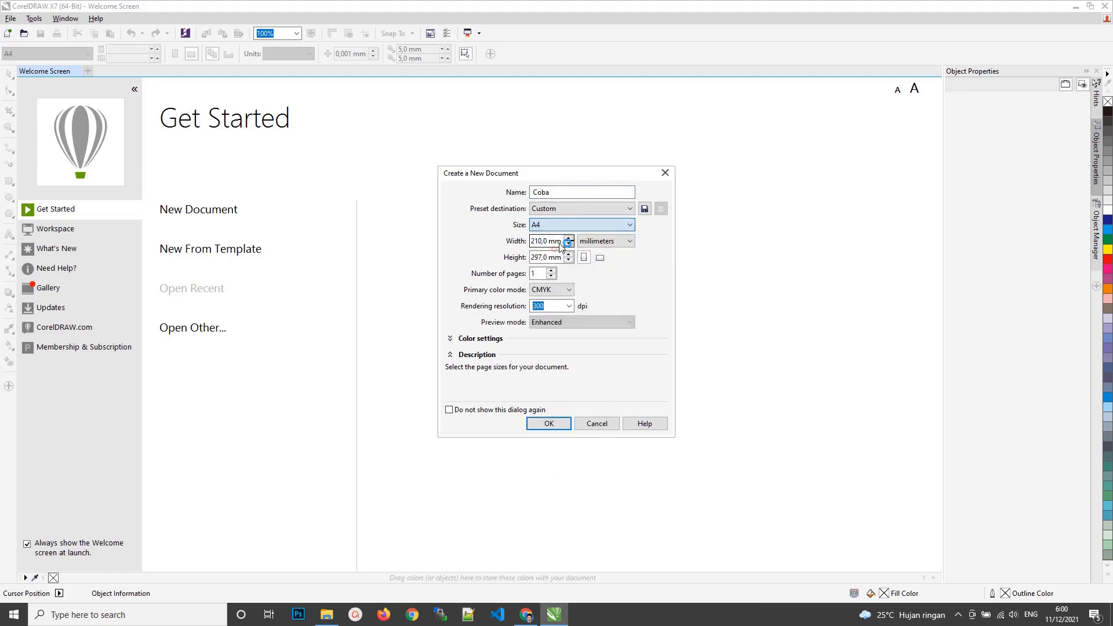
left_click(565, 228)
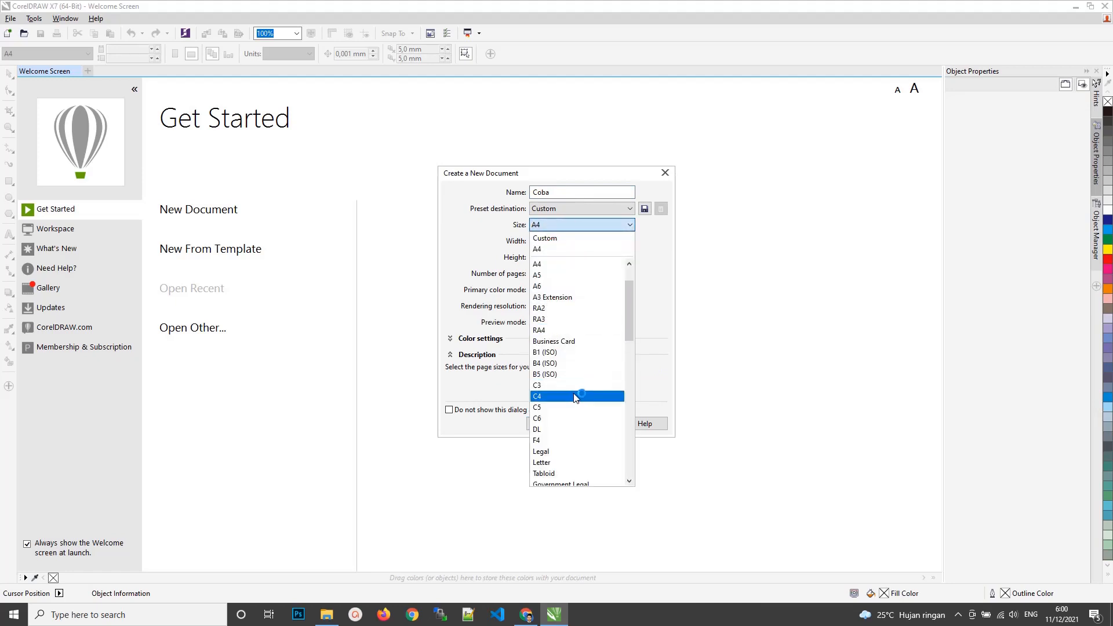
scroll(574, 371, "down", 3)
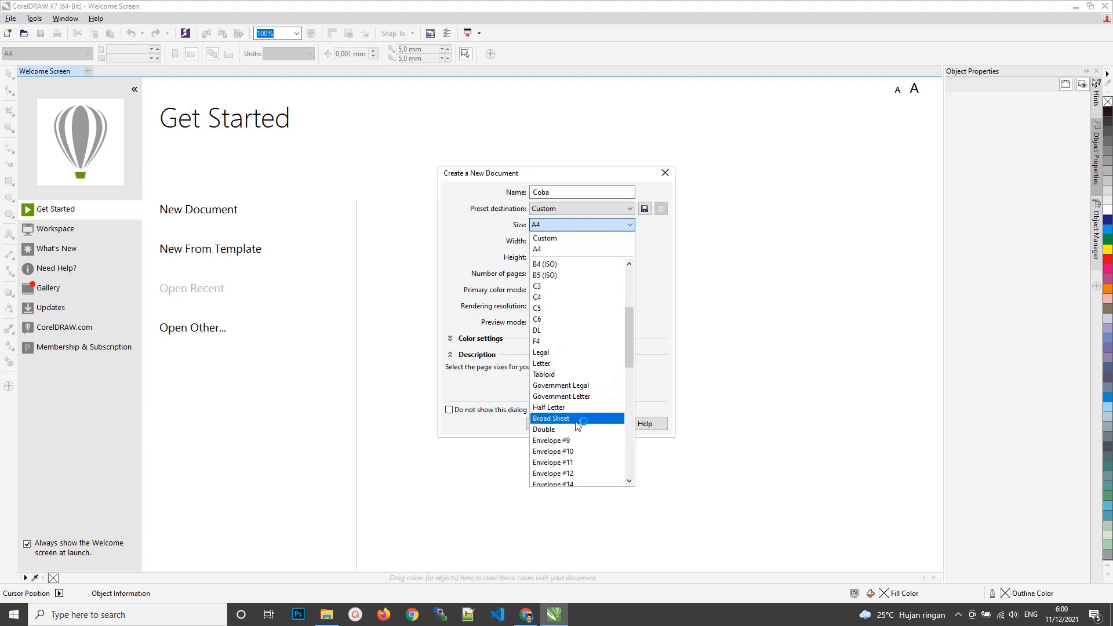
left_click(560, 375)
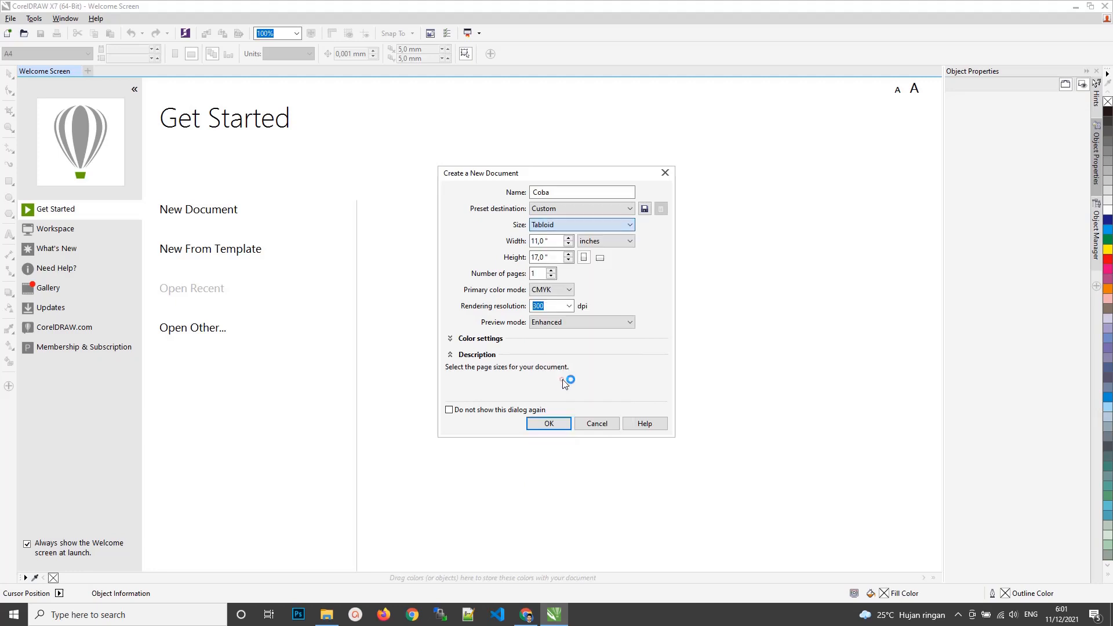
left_click(594, 224)
left_click(588, 225)
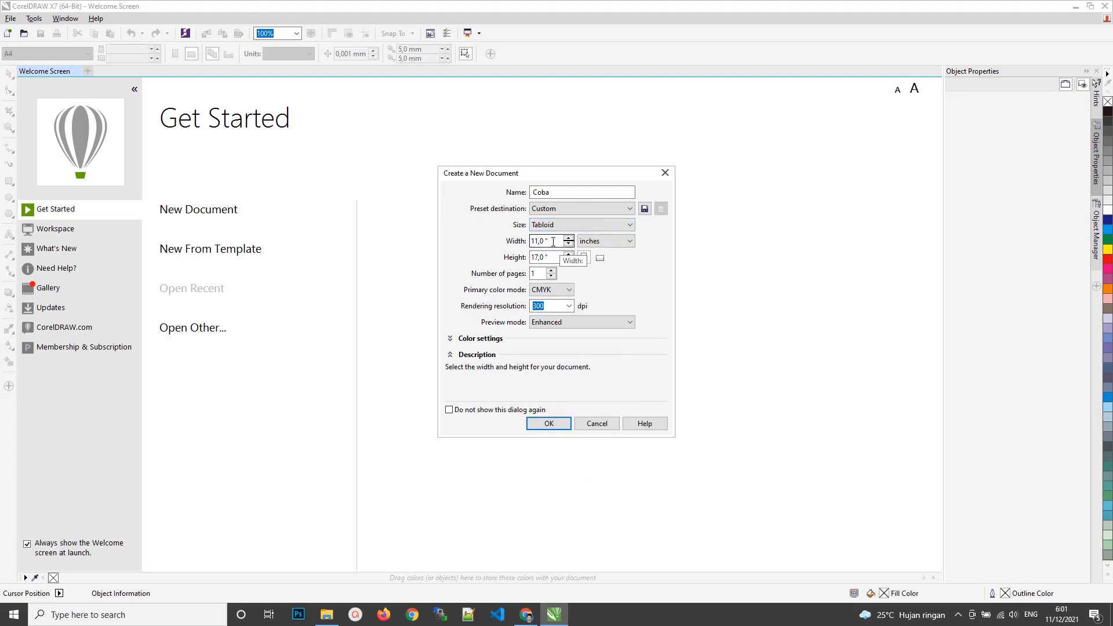
Set the new document's units to pixels, its width to 2.000 px and its height to 1.000 px
left_click(589, 241)
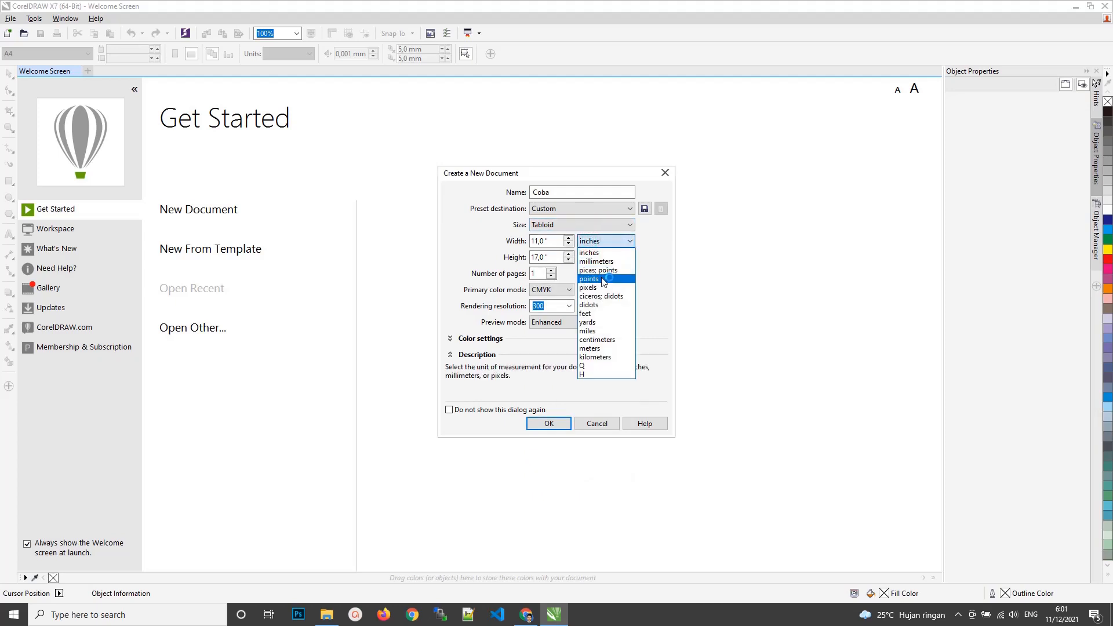
left_click(597, 287)
left_click_drag(559, 243, 517, 236)
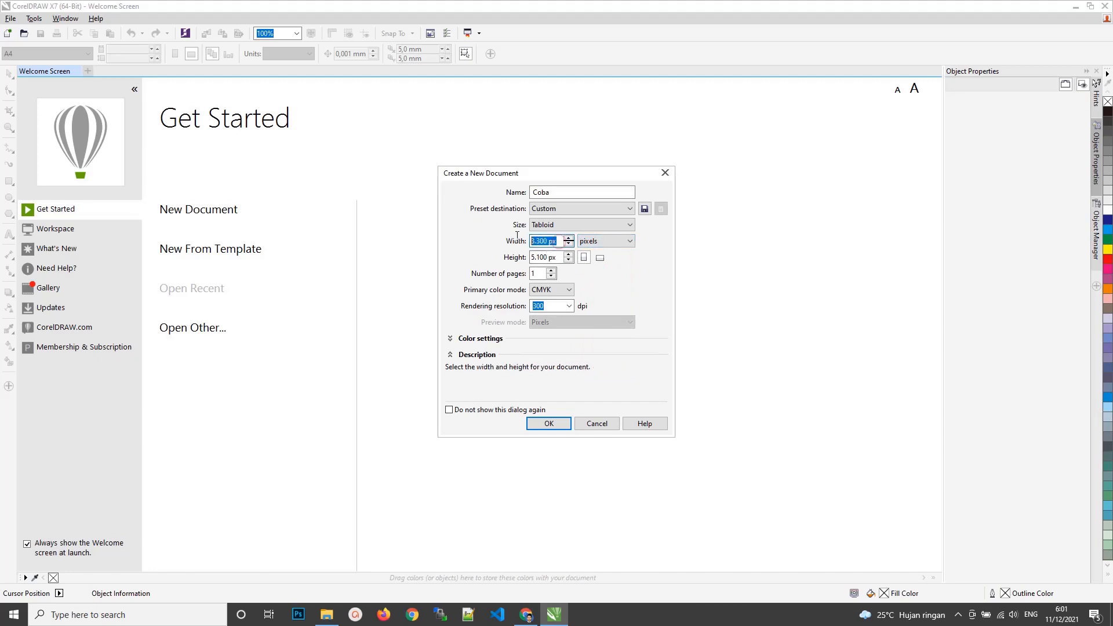
scroll(516, 236, "down", 2)
key("ctrl+a")
type("2.00")
type("0")
key("Tab")
key("Tab")
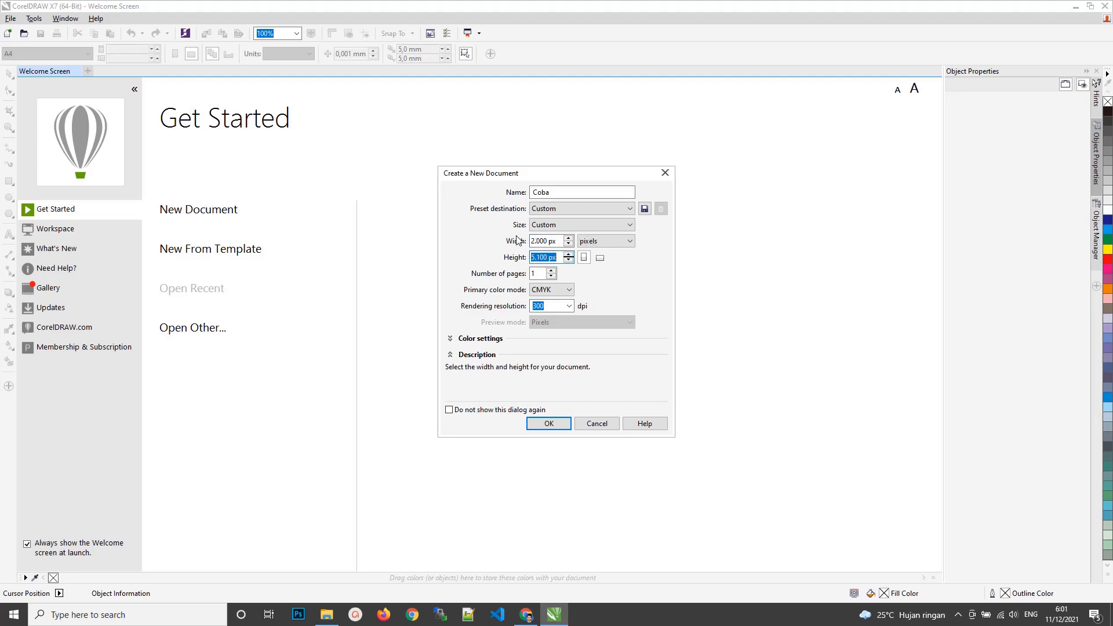
type("1.")
type("000")
key("Tab")
key("Num_Lock")
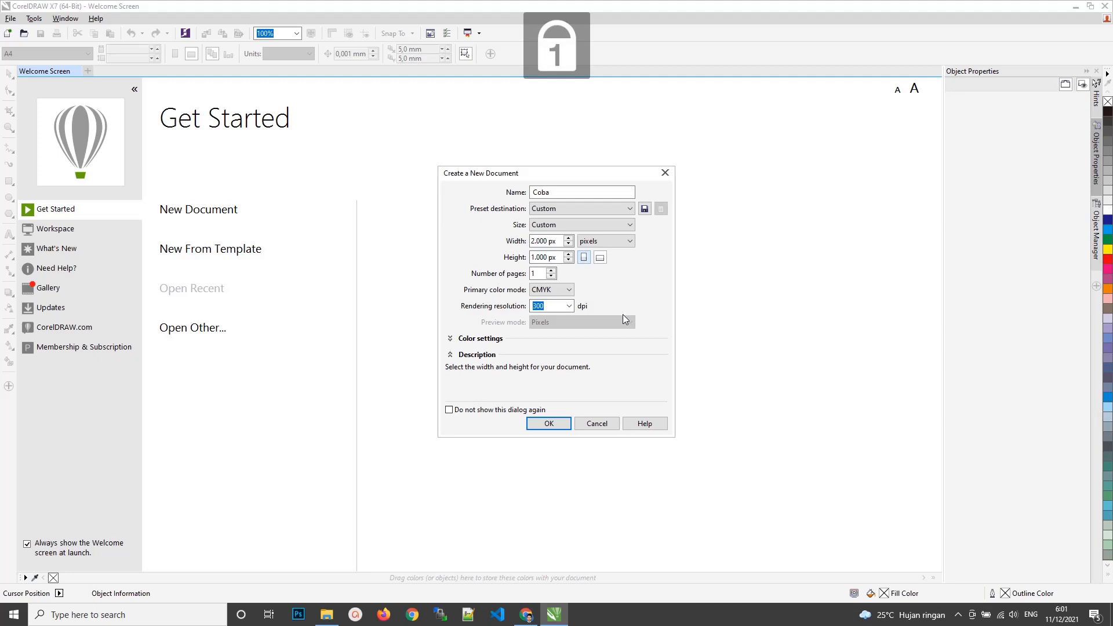
Create the document with CMYK as the primary color mode and a rendering resolution of 300 dpi
left_click(571, 289)
left_click(571, 289)
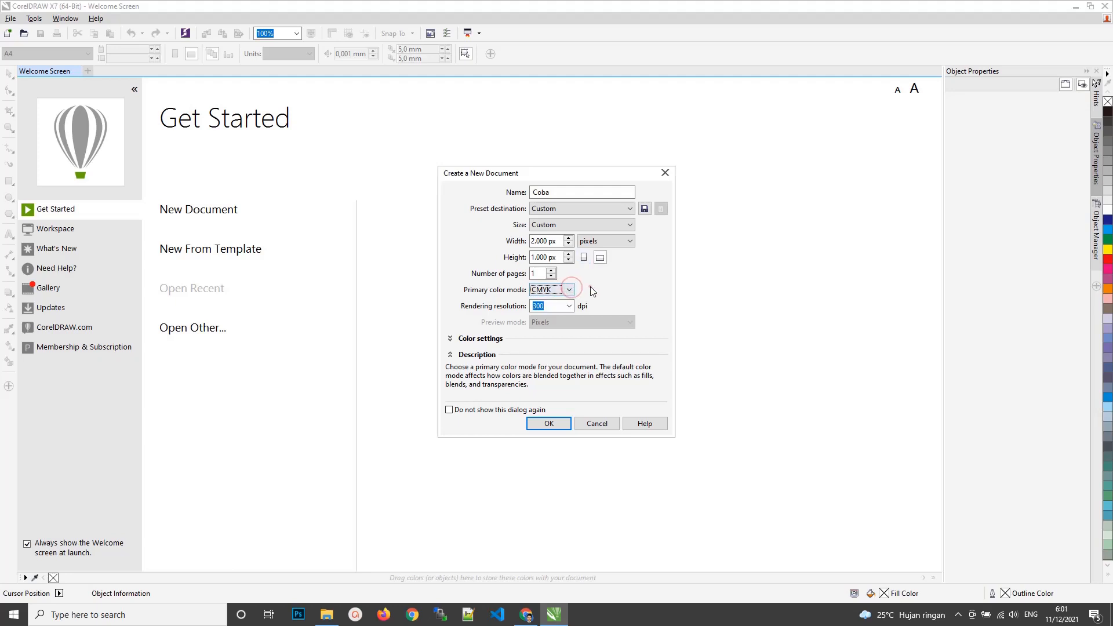
left_click(565, 288)
left_click(567, 290)
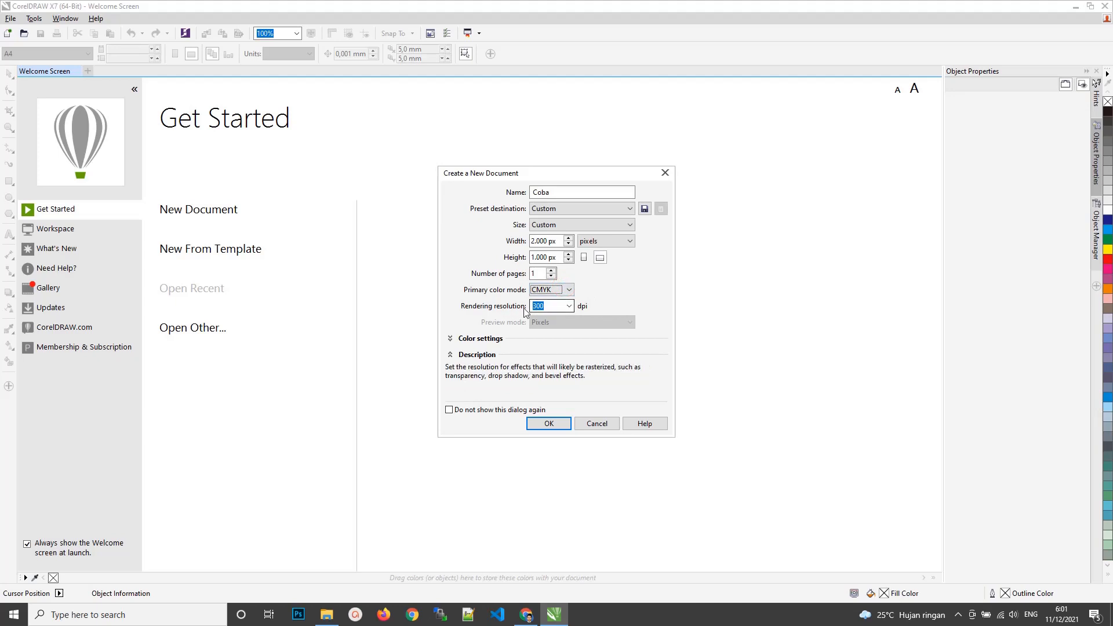
left_click(549, 307)
left_click(538, 306)
left_click(607, 302)
left_click(560, 428)
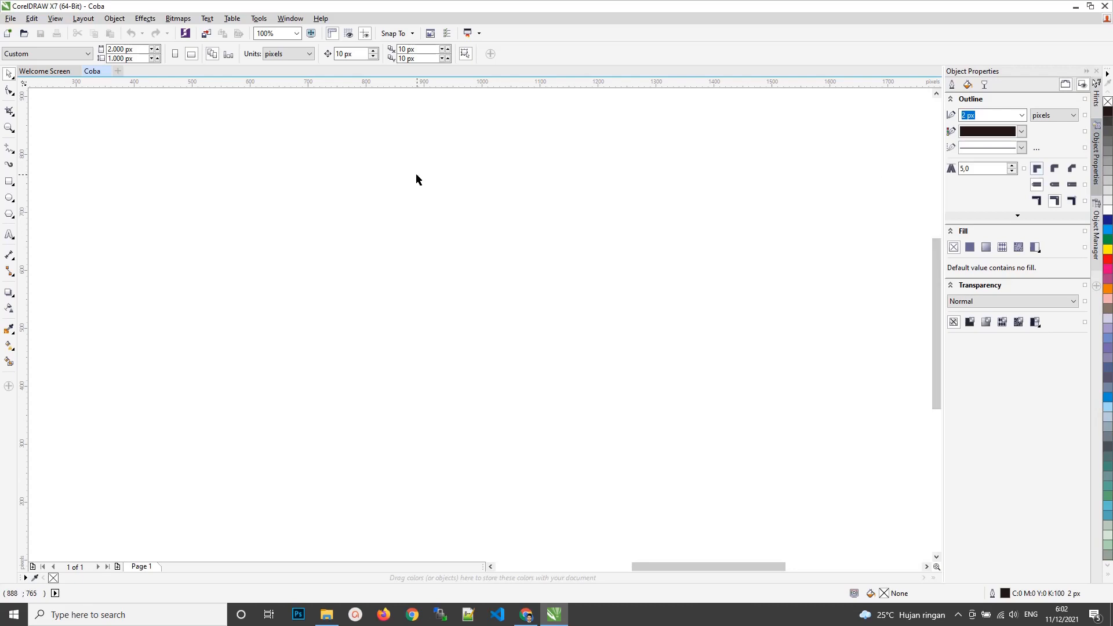
View the whole blank page at 50% zoom
left_click(9, 73)
scroll(460, 212, "down", 5)
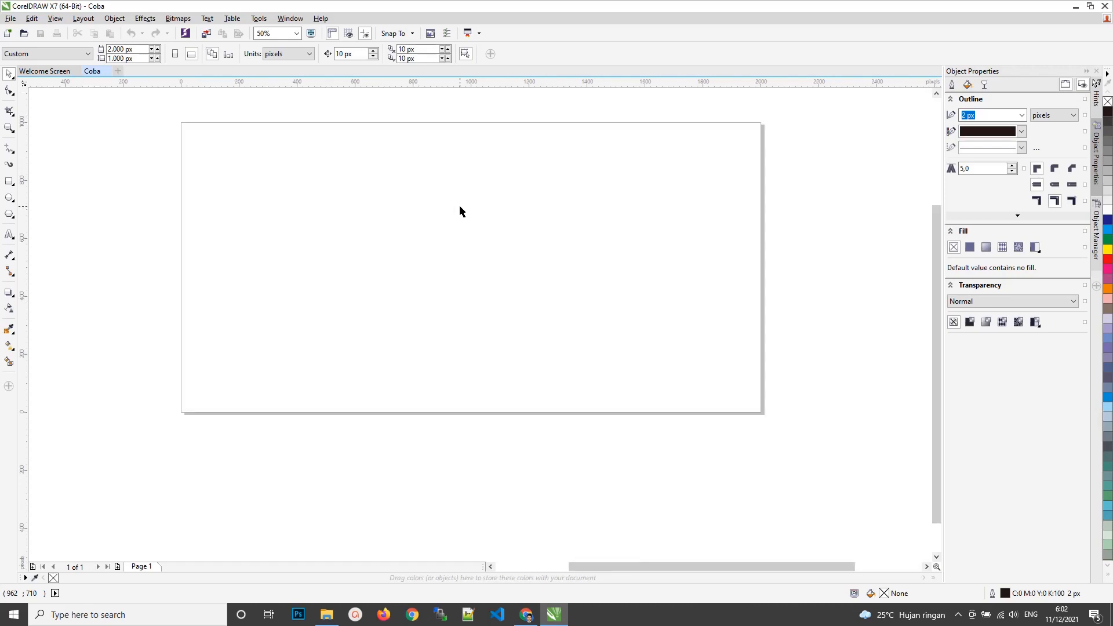
scroll(461, 212, "up", 3)
scroll(460, 210, "down", 2)
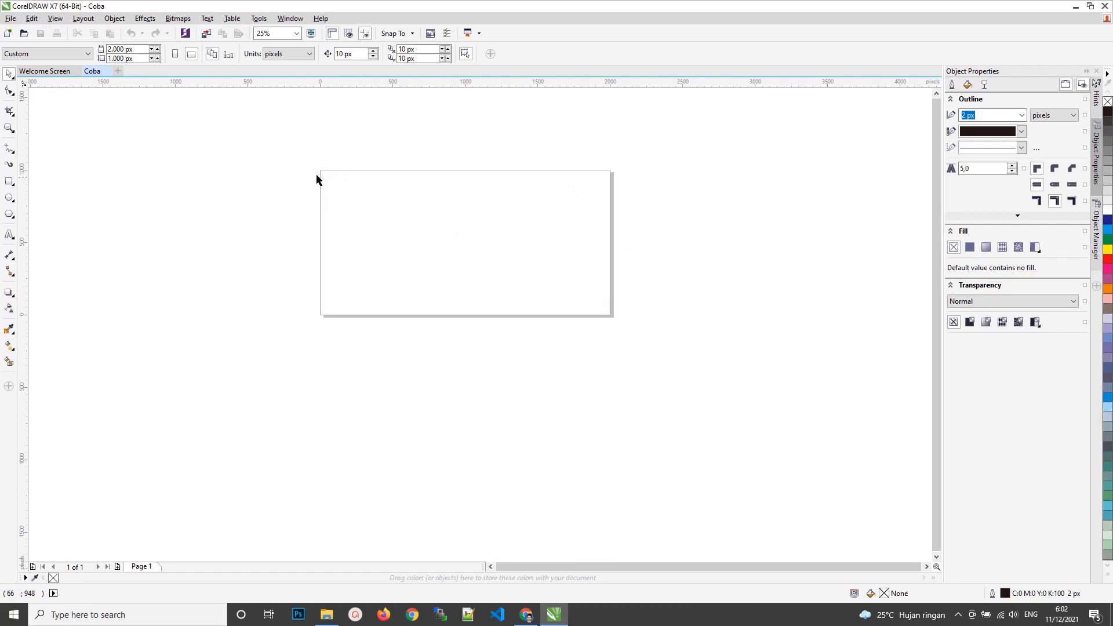
scroll(485, 229, "up", 2)
left_click_drag(484, 229, 567, 288)
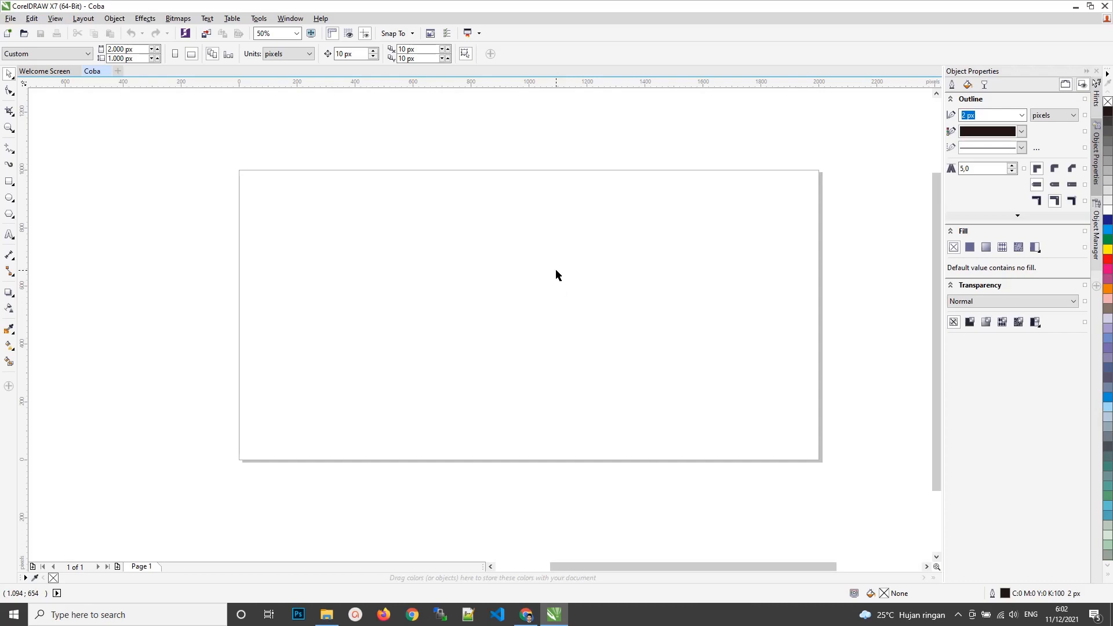
left_click_drag(472, 269, 450, 226)
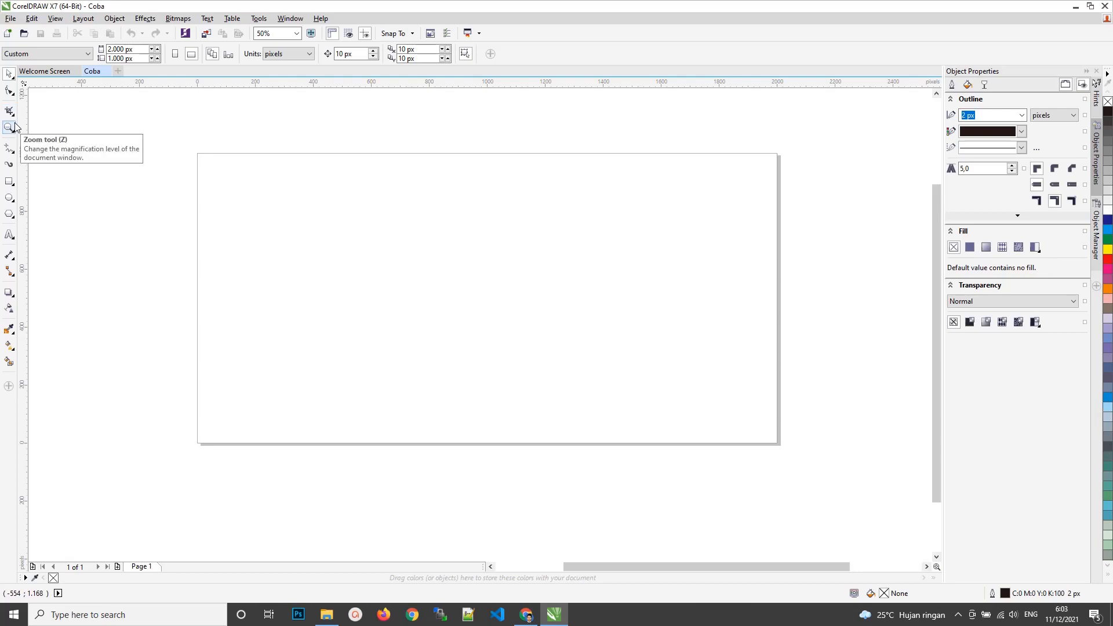
Review the available curve, shape, text, dimension, connector, effect and fill tools
left_click(14, 155)
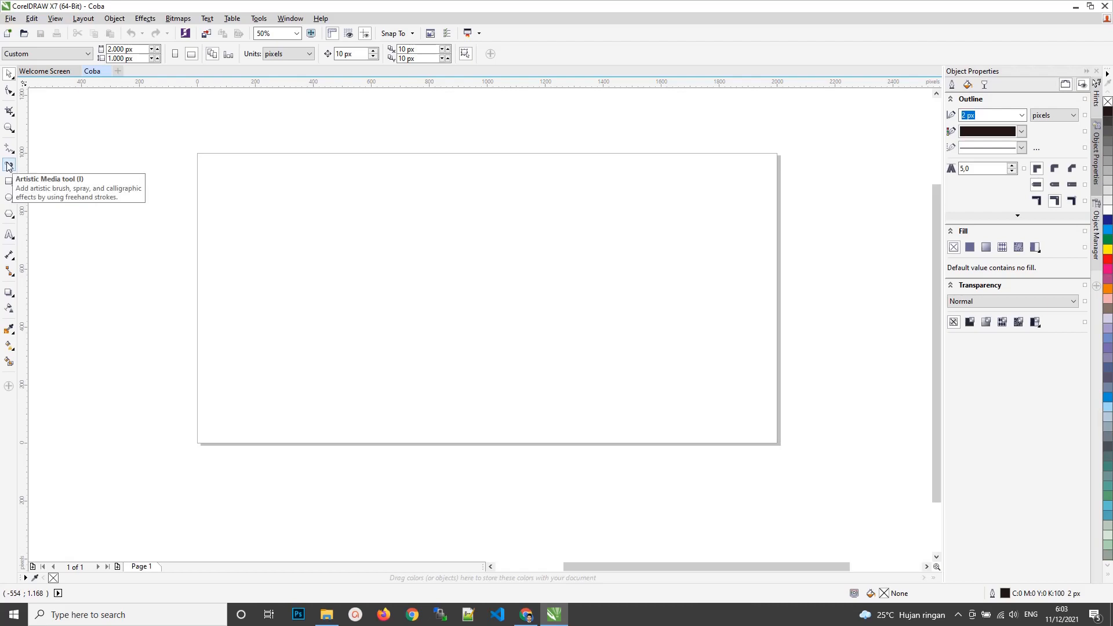
left_click(12, 186)
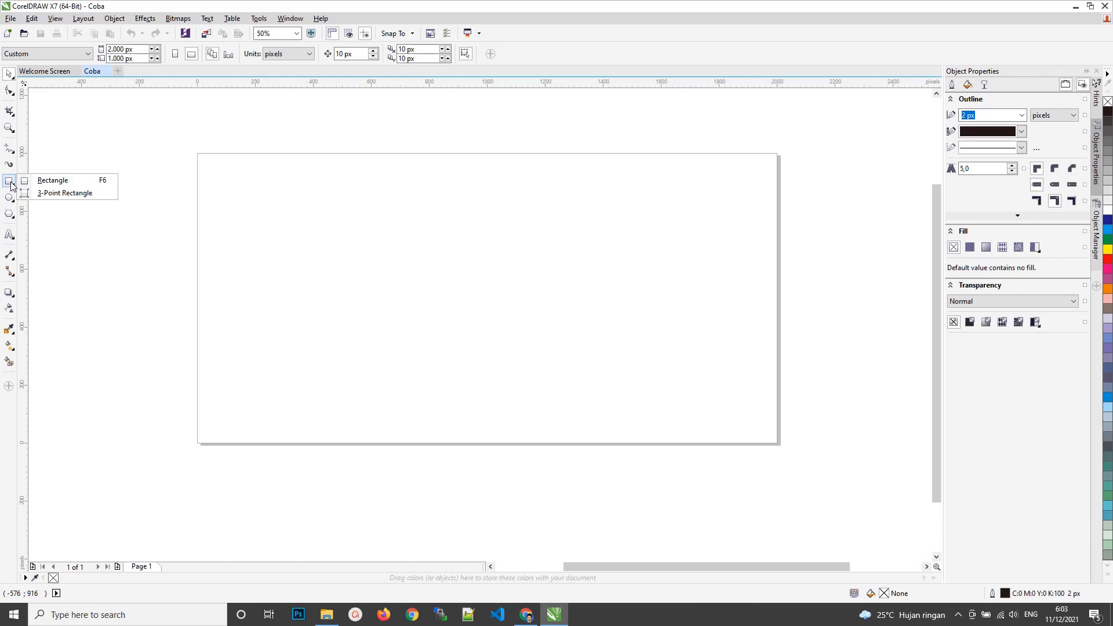
mouse_move(15, 201)
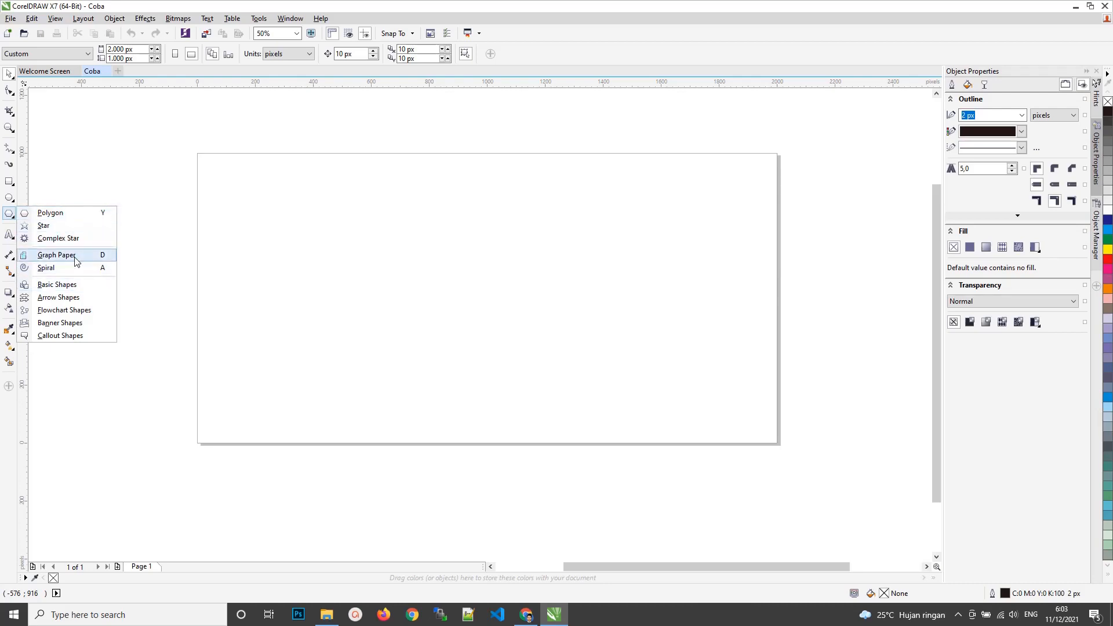
left_click(13, 240)
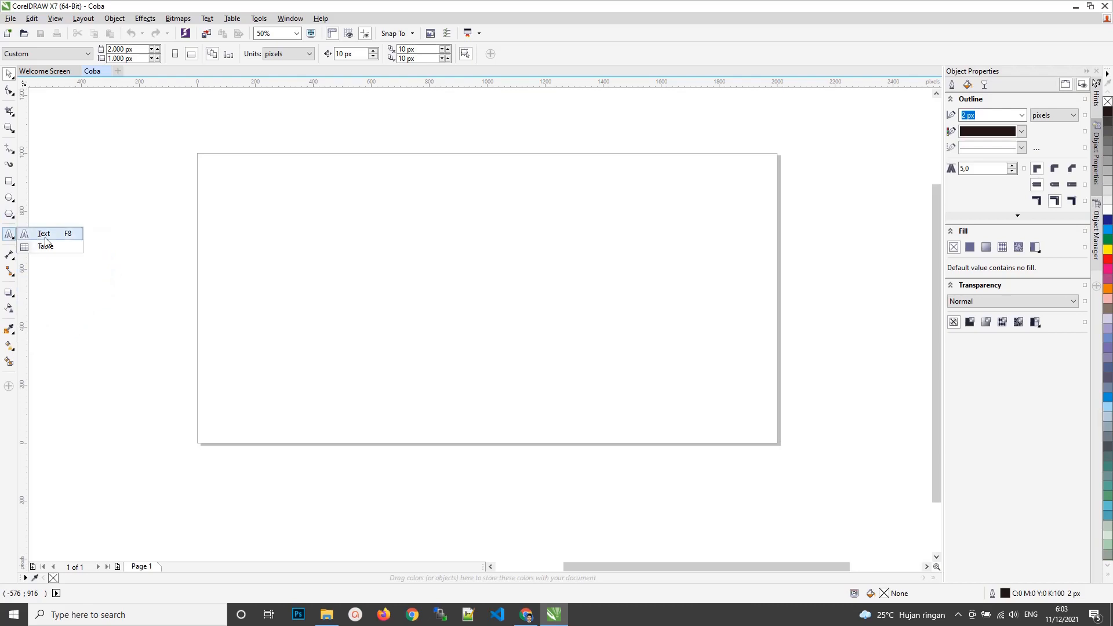
left_click(9, 256)
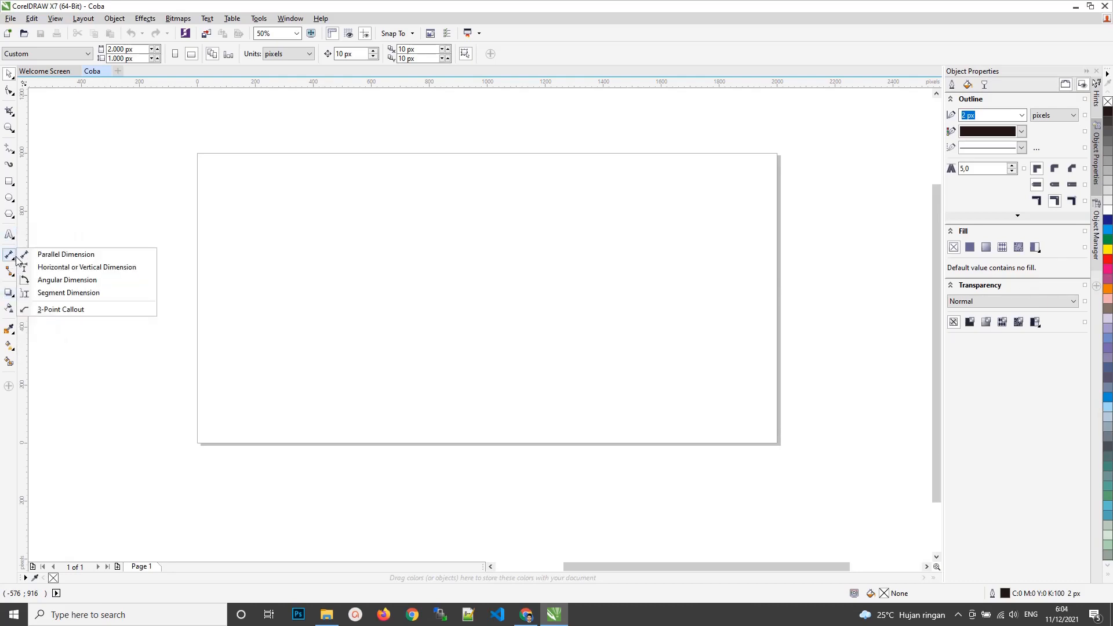
mouse_move(12, 274)
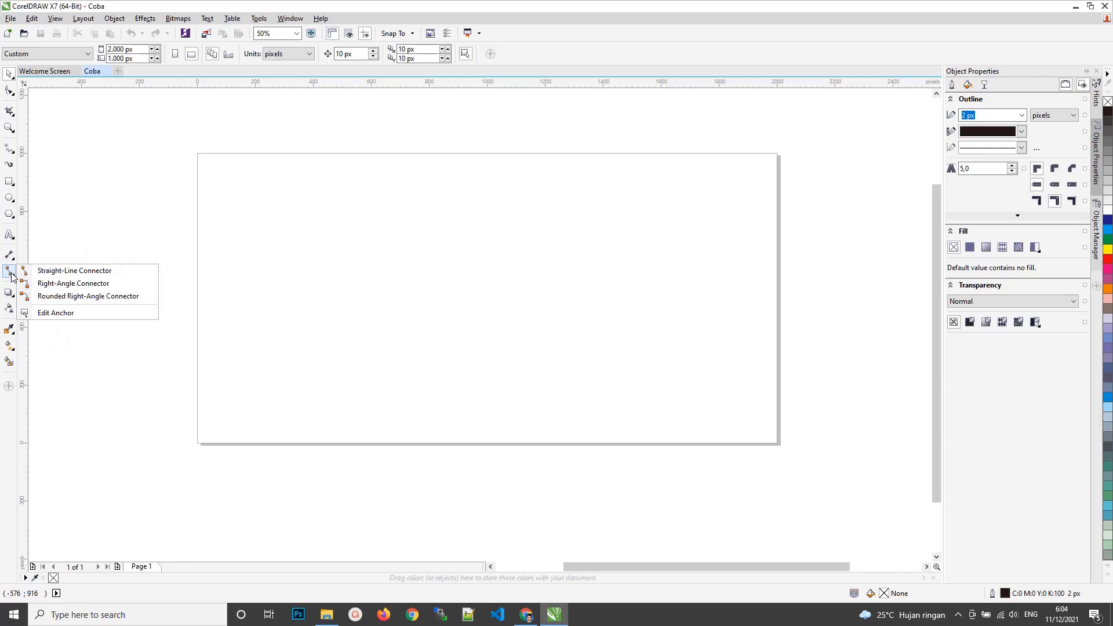
mouse_move(12, 293)
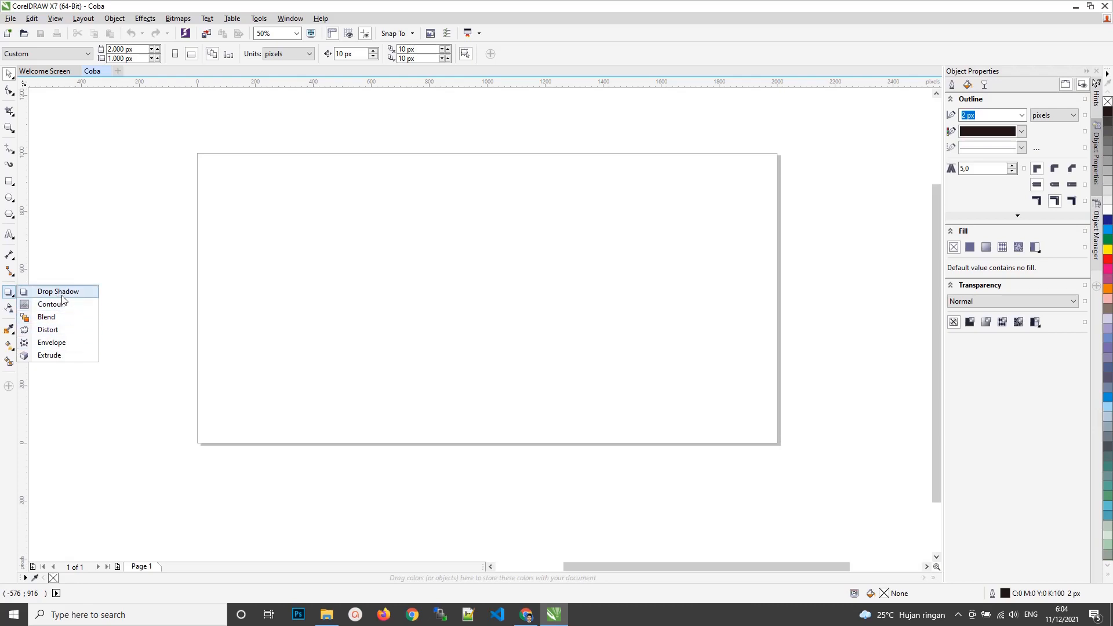
left_click(10, 346)
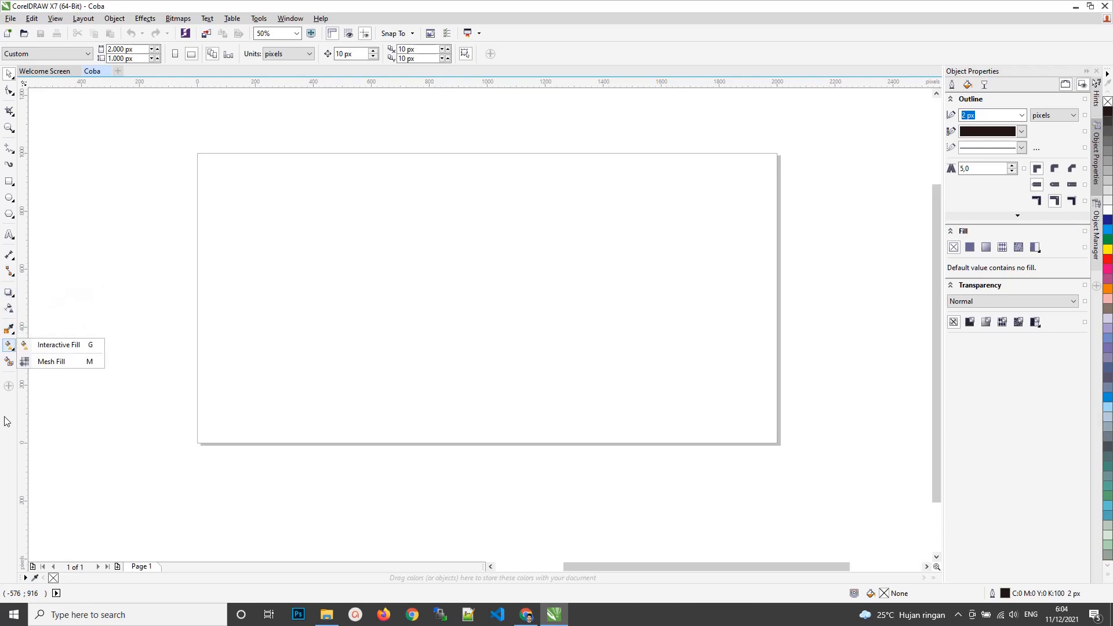
left_click(10, 346)
left_click(9, 73)
left_click(11, 75)
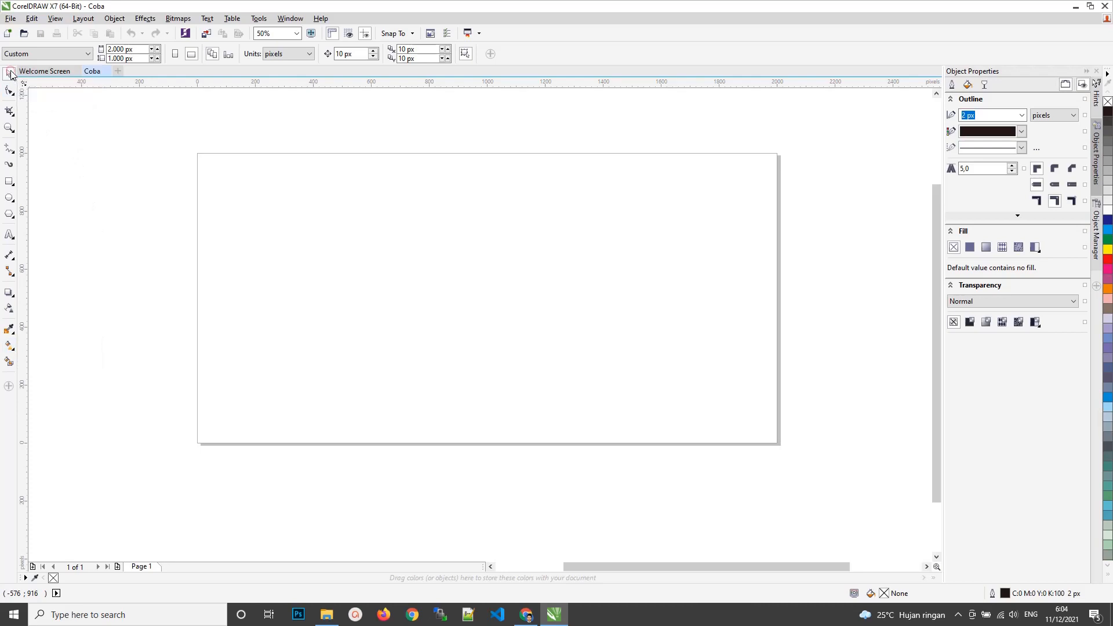
Draw a square of about 500 × 500 px in the left part of the page with the Rectangle tool
left_click(9, 182)
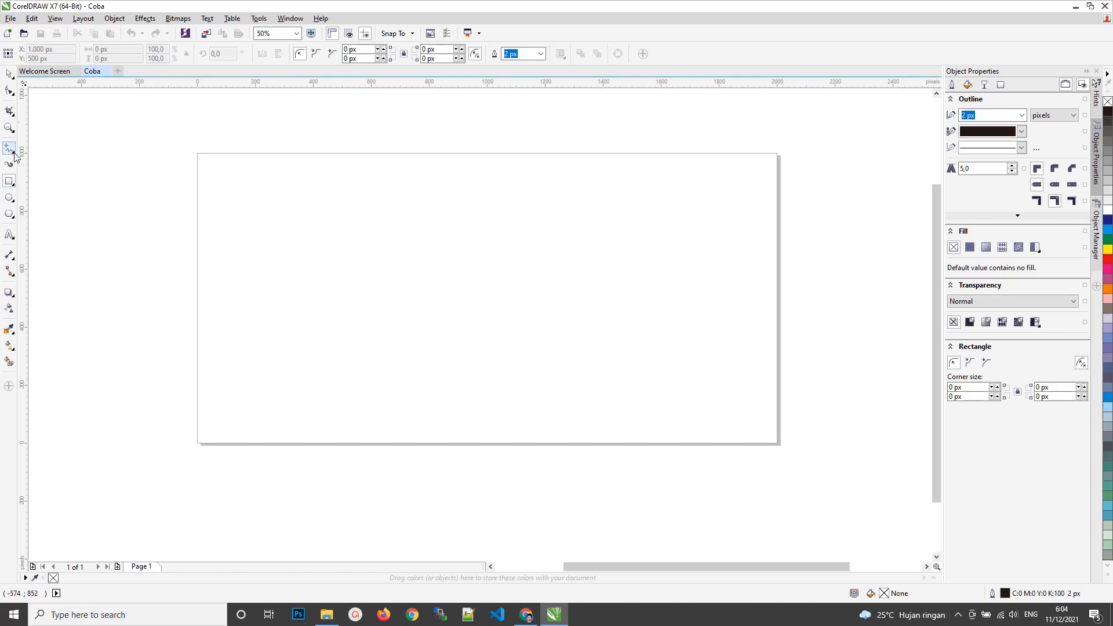
left_click(10, 73)
left_click(9, 182)
mouse_move(253, 190)
left_mouse_down()
mouse_move(517, 307)
mouse_move(381, 304)
mouse_move(531, 342)
mouse_move(563, 307)
mouse_move(304, 279)
mouse_move(334, 262)
mouse_move(345, 287)
mouse_move(358, 271)
mouse_move(354, 289)
mouse_move(336, 266)
mouse_move(359, 273)
mouse_move(333, 270)
mouse_move(385, 310)
mouse_move(322, 271)
mouse_move(311, 242)
mouse_move(430, 326)
mouse_move(346, 260)
mouse_move(432, 346)
mouse_move(348, 258)
mouse_move(400, 290)
mouse_move(347, 258)
mouse_move(440, 315)
mouse_move(484, 318)
mouse_move(474, 320)
mouse_move(444, 277)
mouse_move(397, 255)
left_mouse_up()
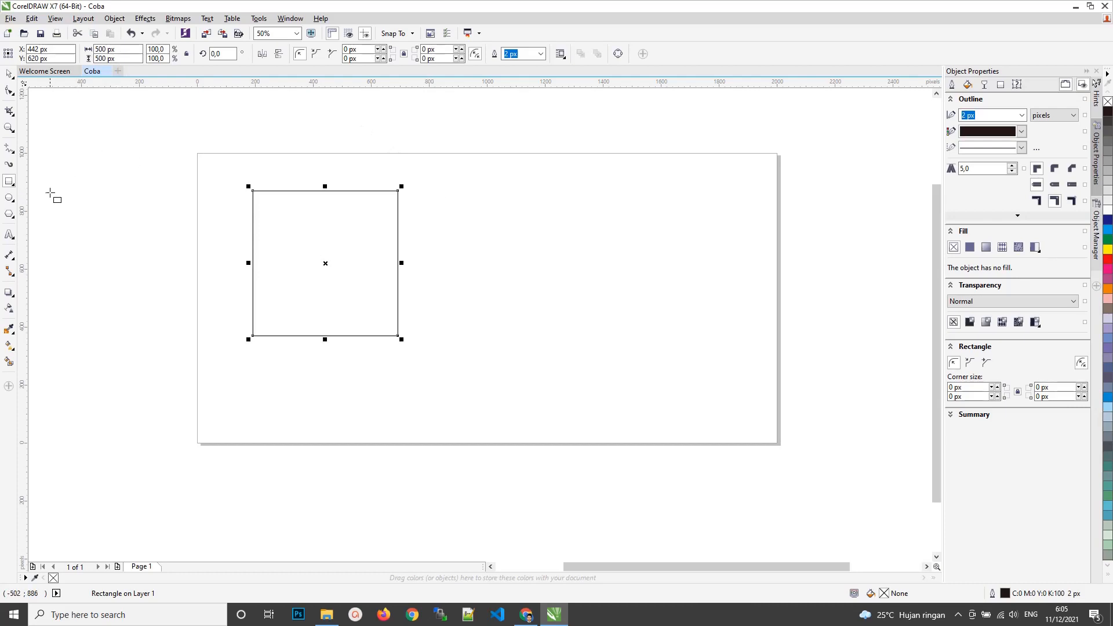
Draw a circle about 516 px wide right of the square, plus two smaller ones of about 272 px and 172 px beside it
left_click(10, 199)
left_click_drag(456, 195, 608, 262)
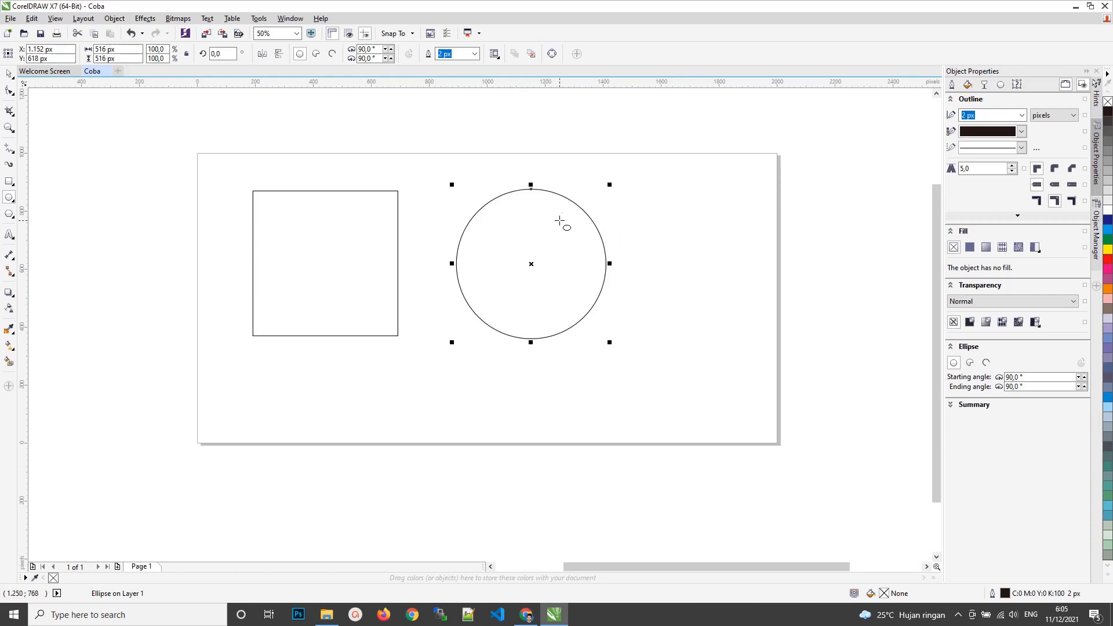
left_click_drag(626, 201, 707, 283)
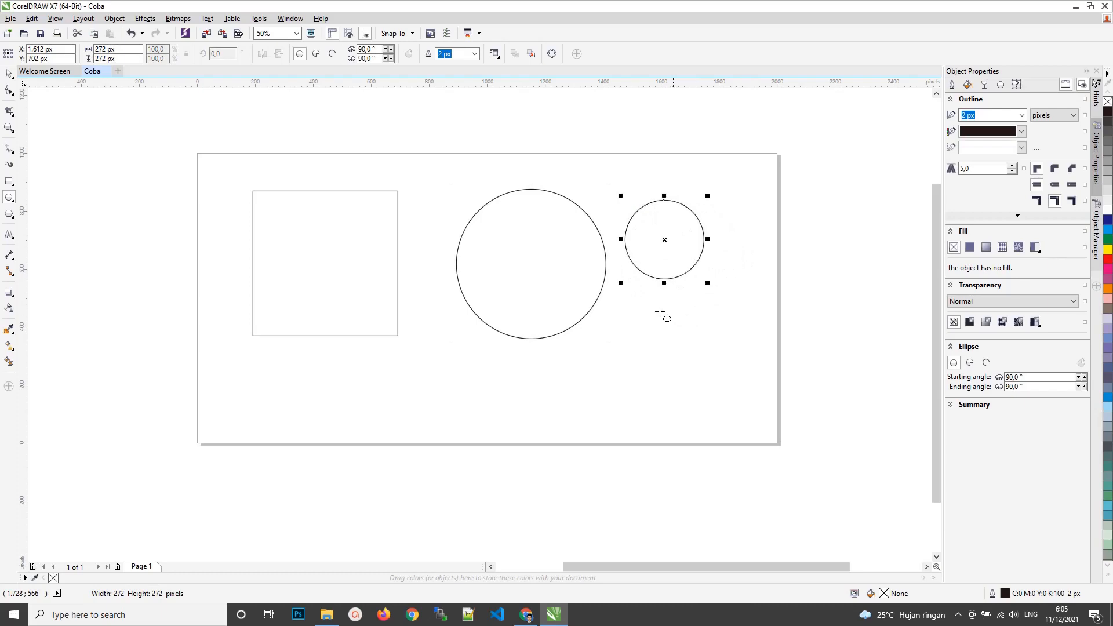
left_click_drag(635, 306, 685, 356)
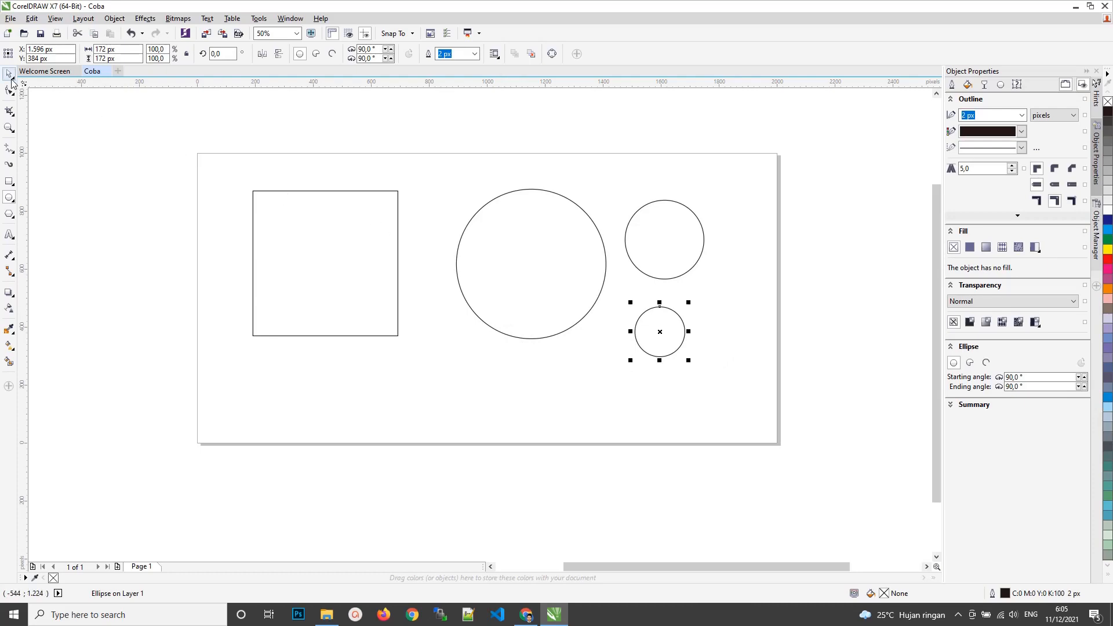
Remove the two small circles and draw a five-sided polygon about 350 × 333 px beside the large circle
left_click(10, 218)
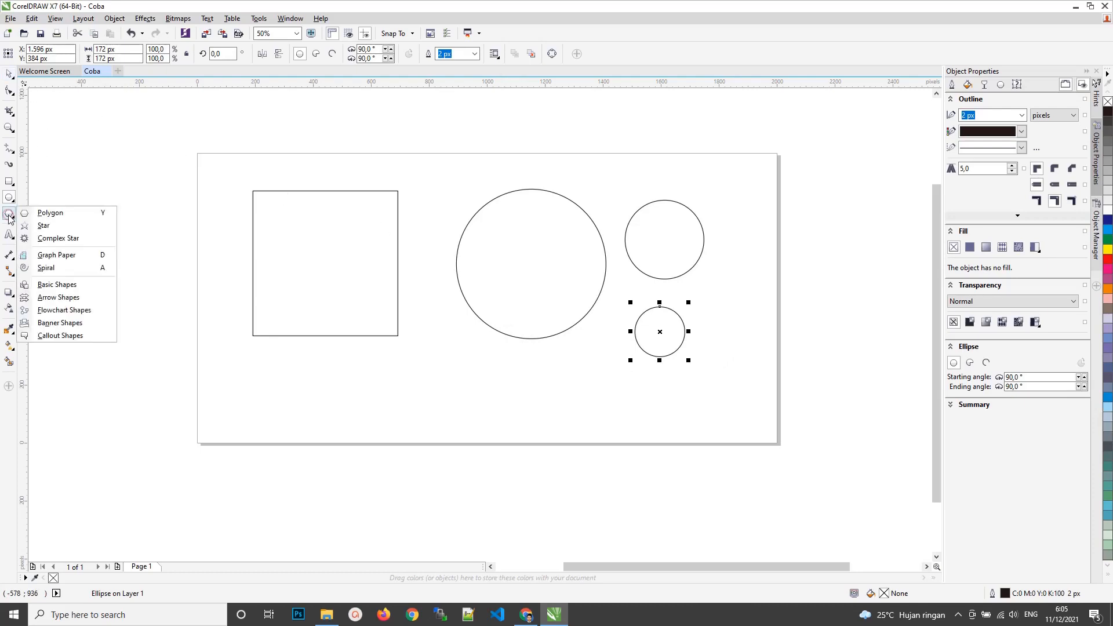
left_click(93, 213)
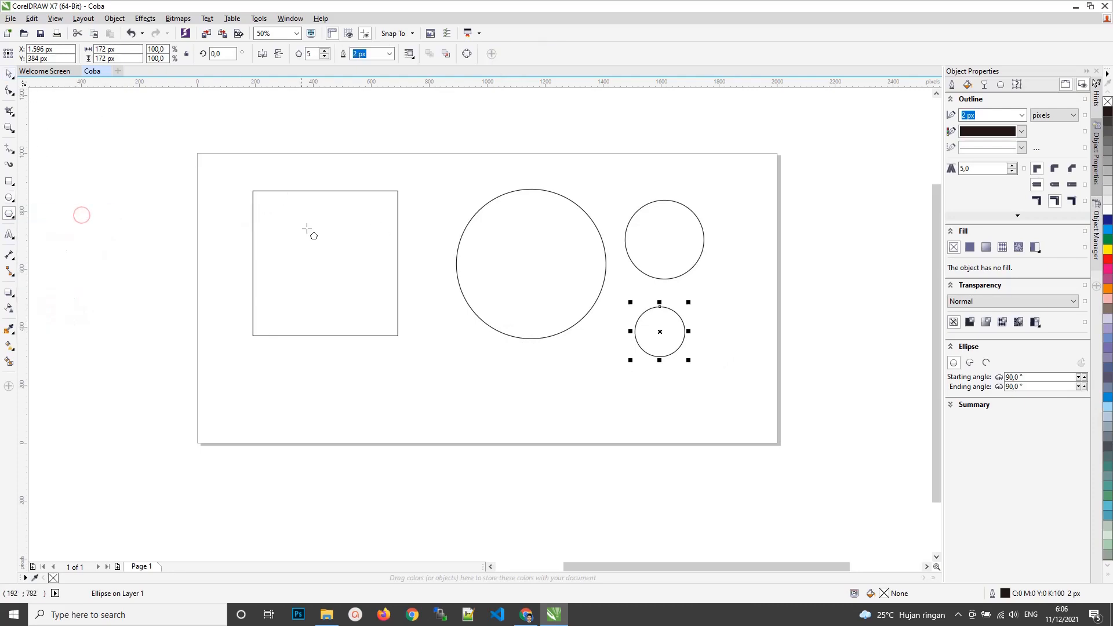
key("ctrl+z")
key("ctrl+z")
left_click_drag(667, 207, 744, 318)
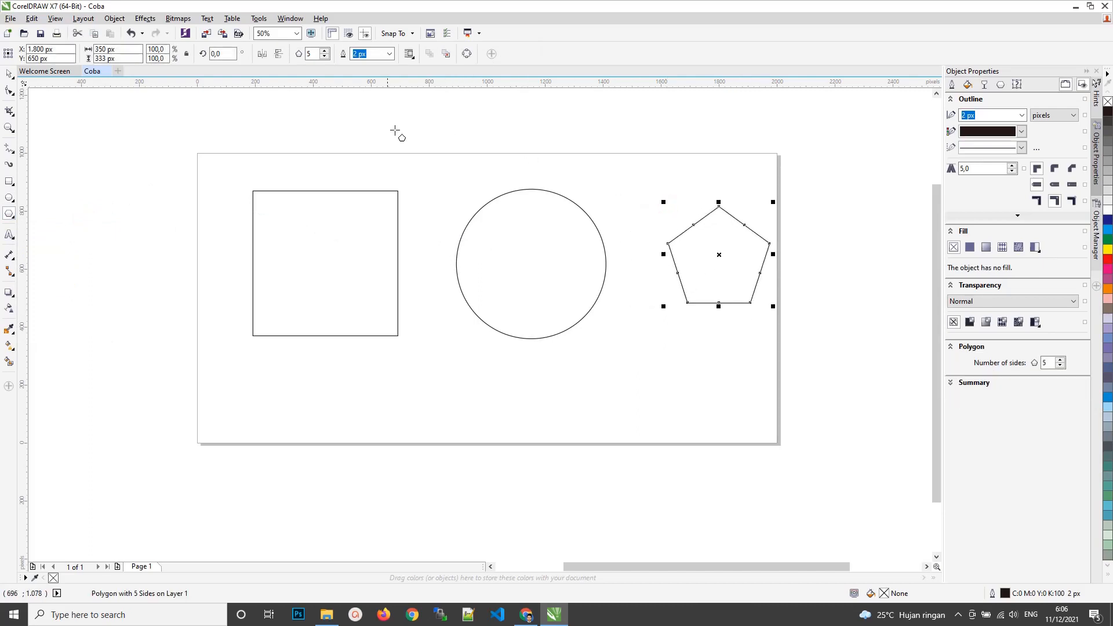
Try seven and eight sides on the polygon, and settle on 6 sides
left_click(324, 51)
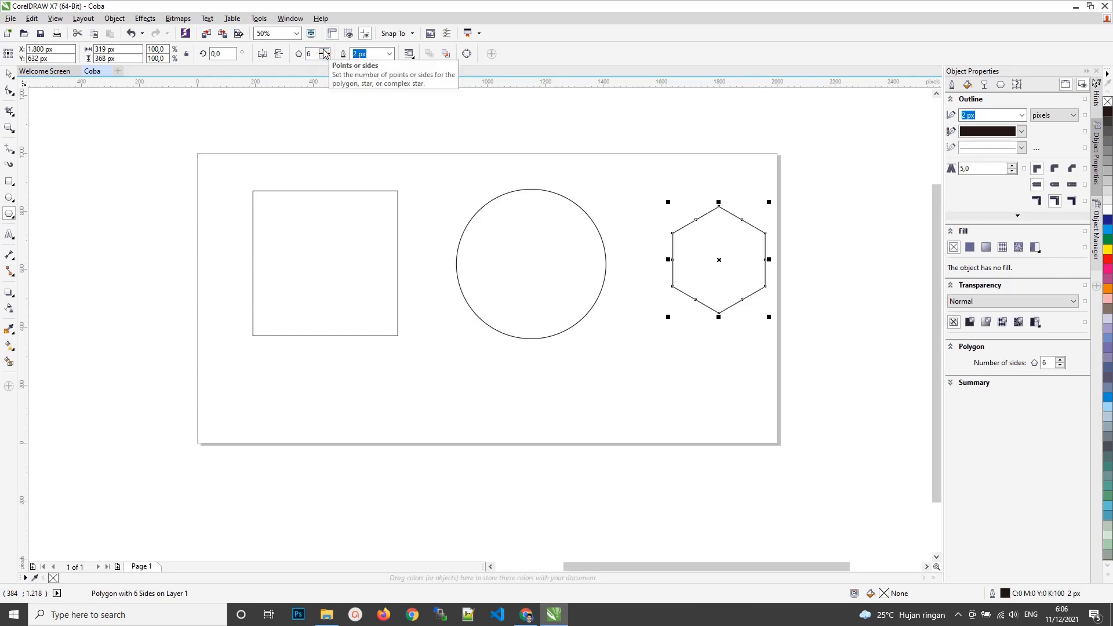
left_click(323, 50)
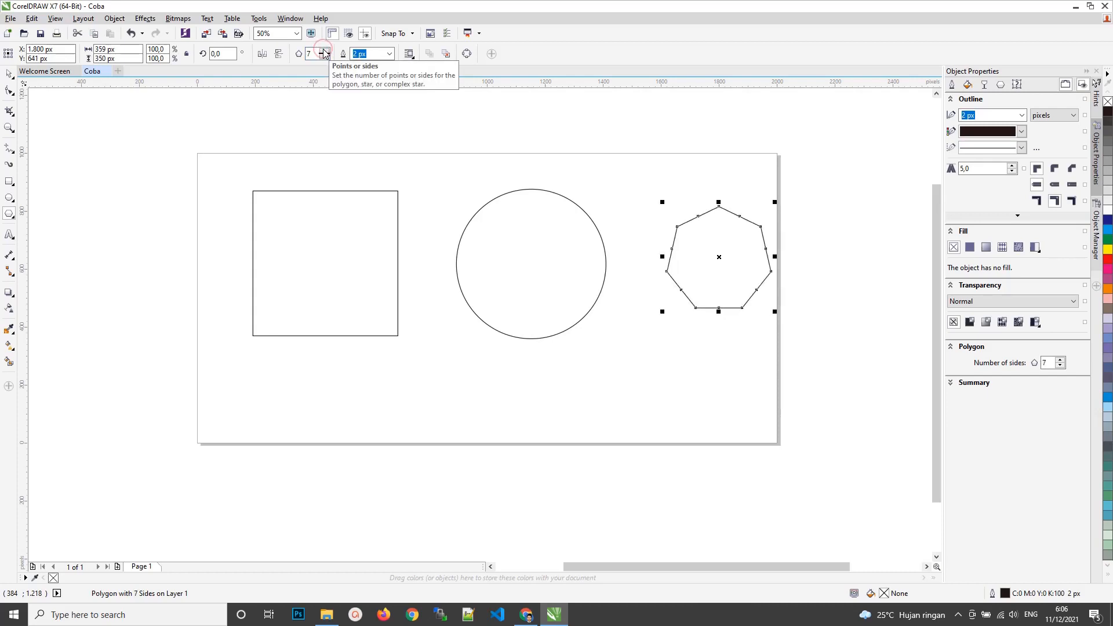
left_click(323, 50)
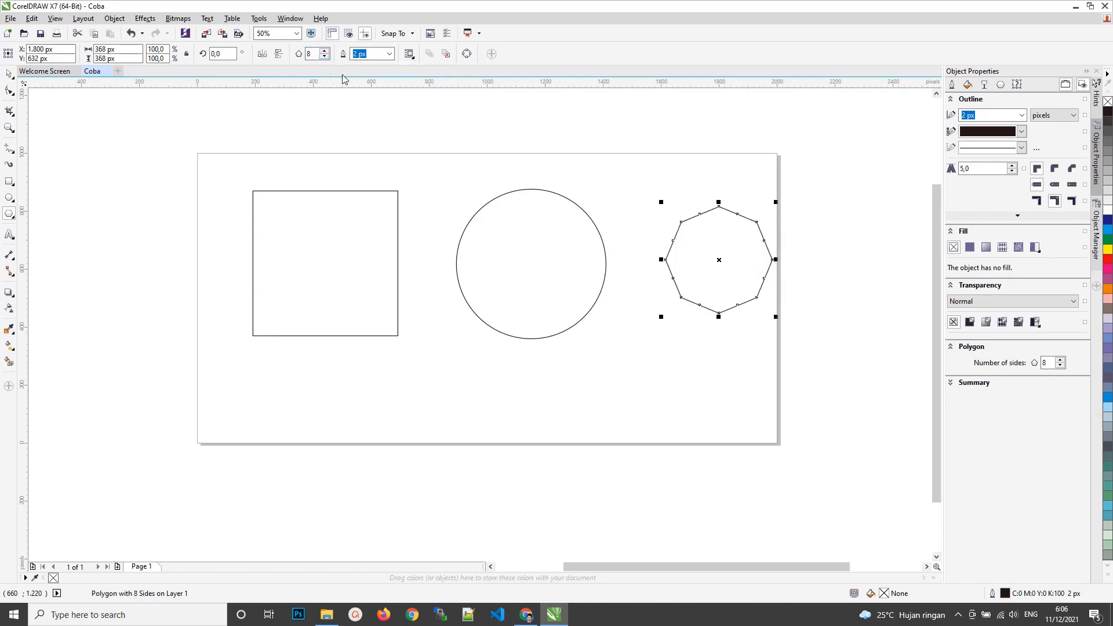
left_click(325, 57)
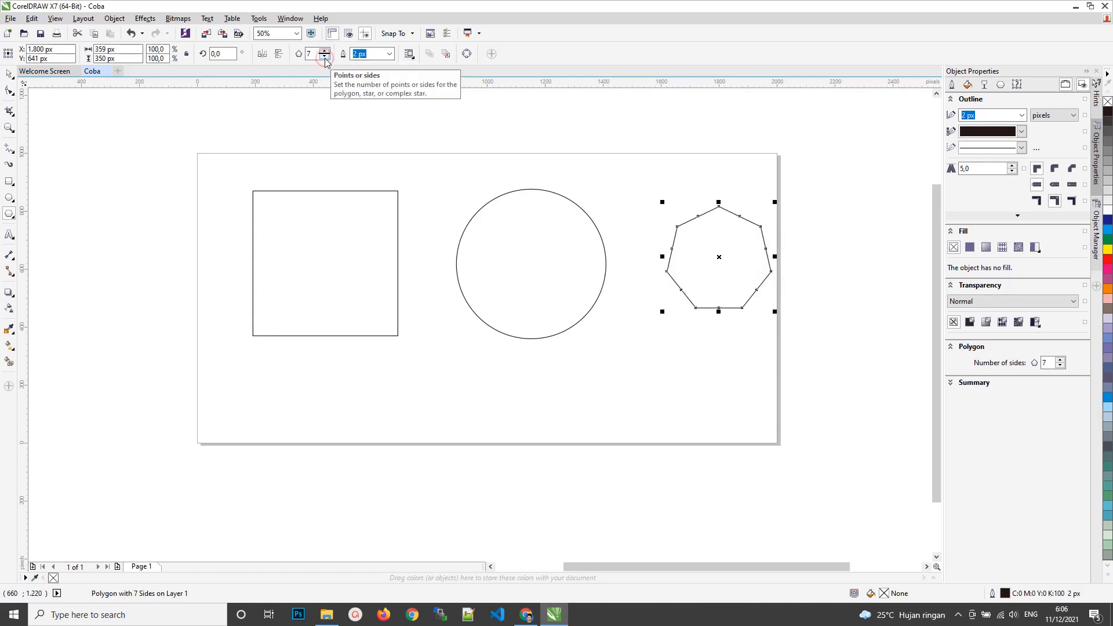
left_click(325, 57)
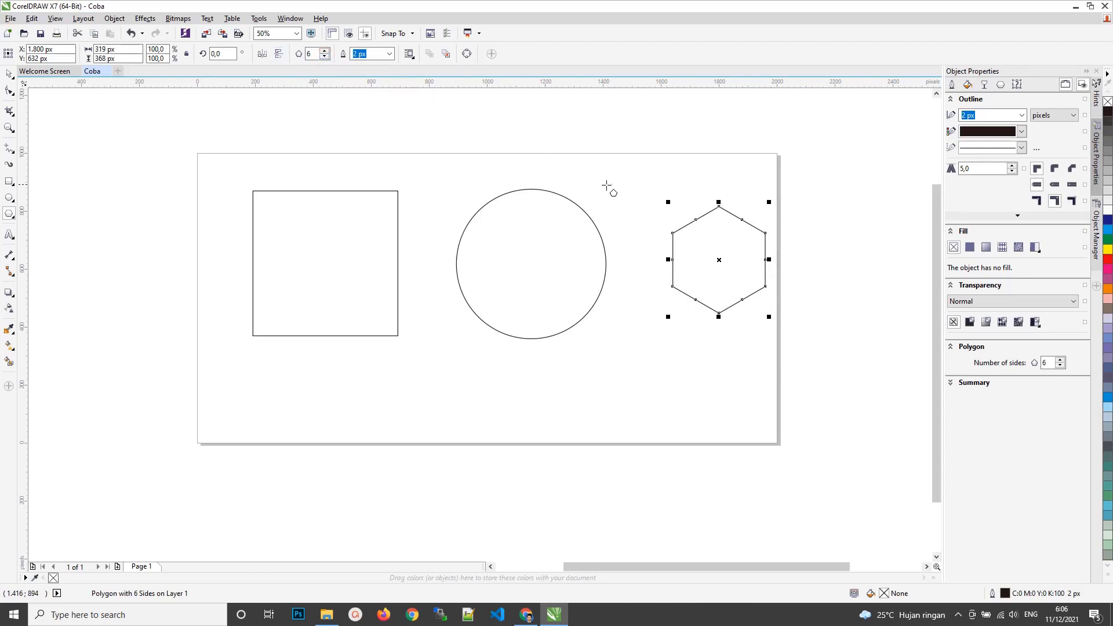
left_click(323, 51)
left_click(324, 56)
Draw a star about 278 × 264 px below the gap between the square and the circle, and give it 6 points
left_click(10, 214)
left_click(43, 225)
left_click_drag(427, 339, 513, 418)
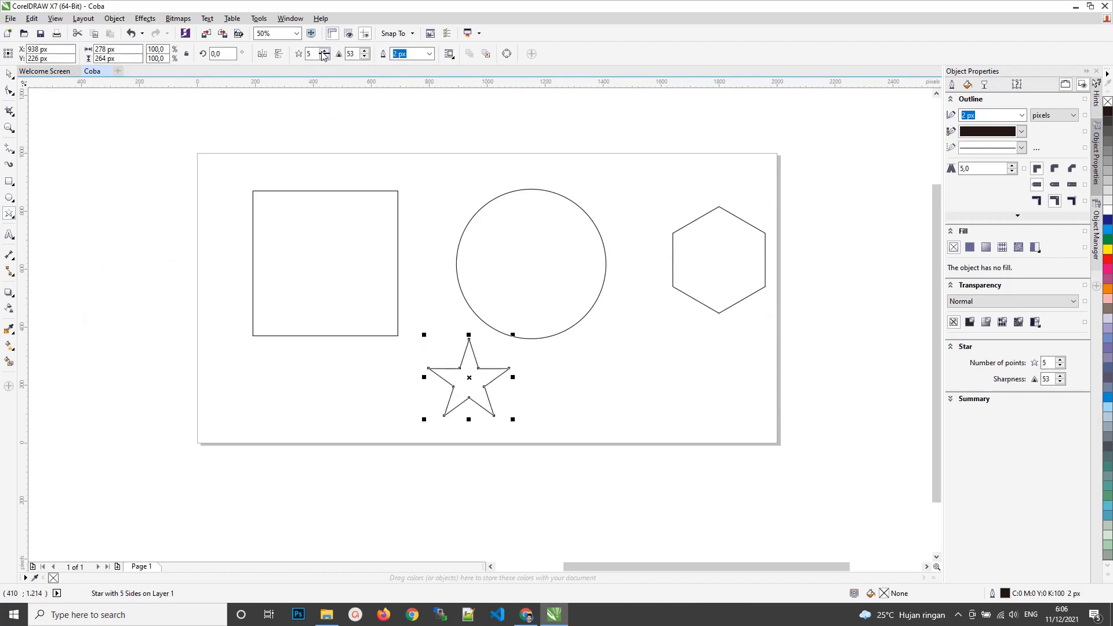
left_click(325, 51)
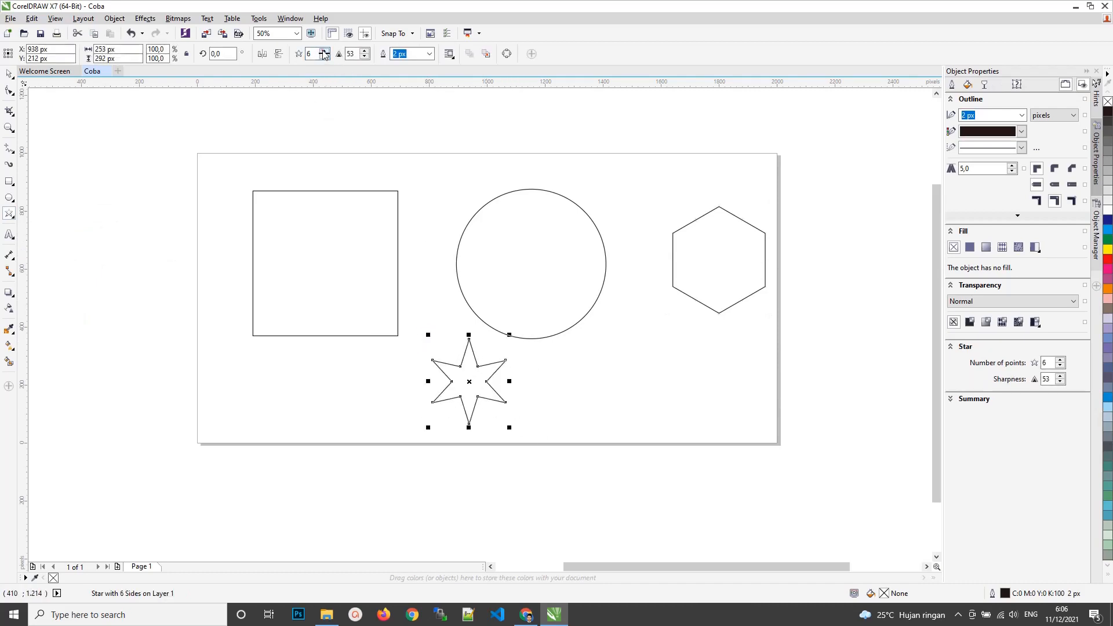
Try lower sharpness values on the six-pointed star, and settle on a sharpness of 33
left_click(365, 56)
left_click(366, 56)
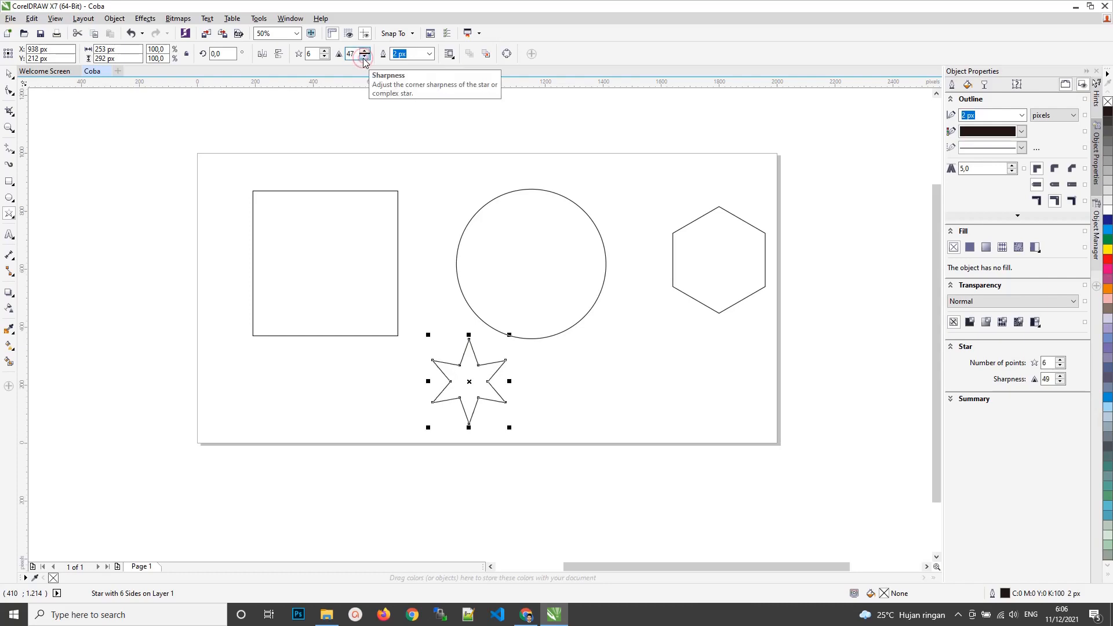
left_click(364, 57)
left_click(364, 57)
left_click(364, 56)
left_click(364, 56)
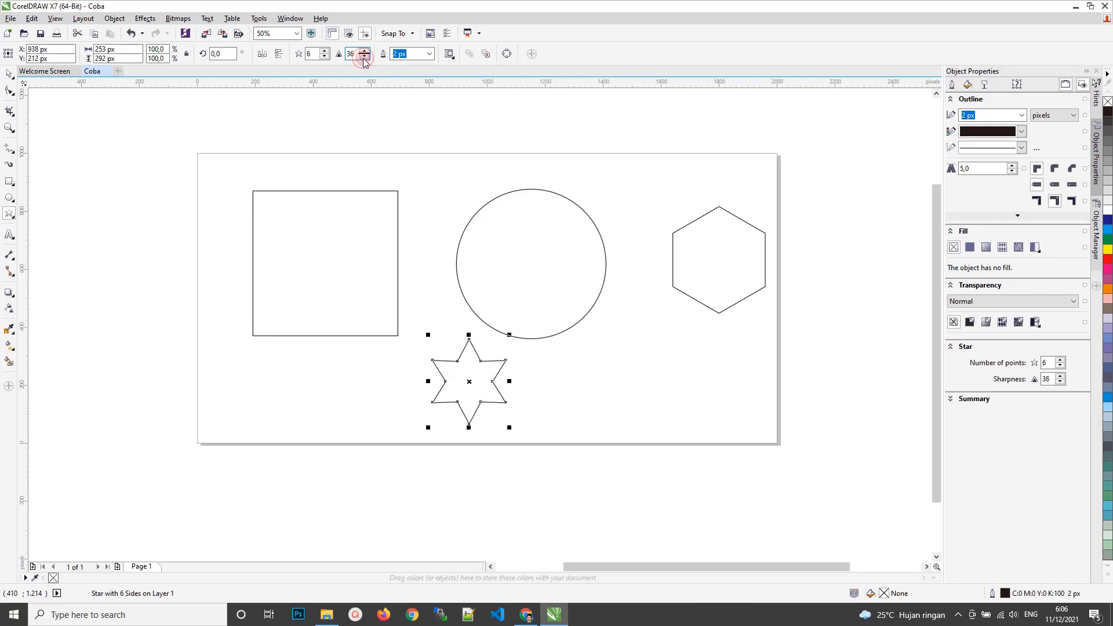
left_click(364, 56)
left_click(364, 57)
left_click(364, 56)
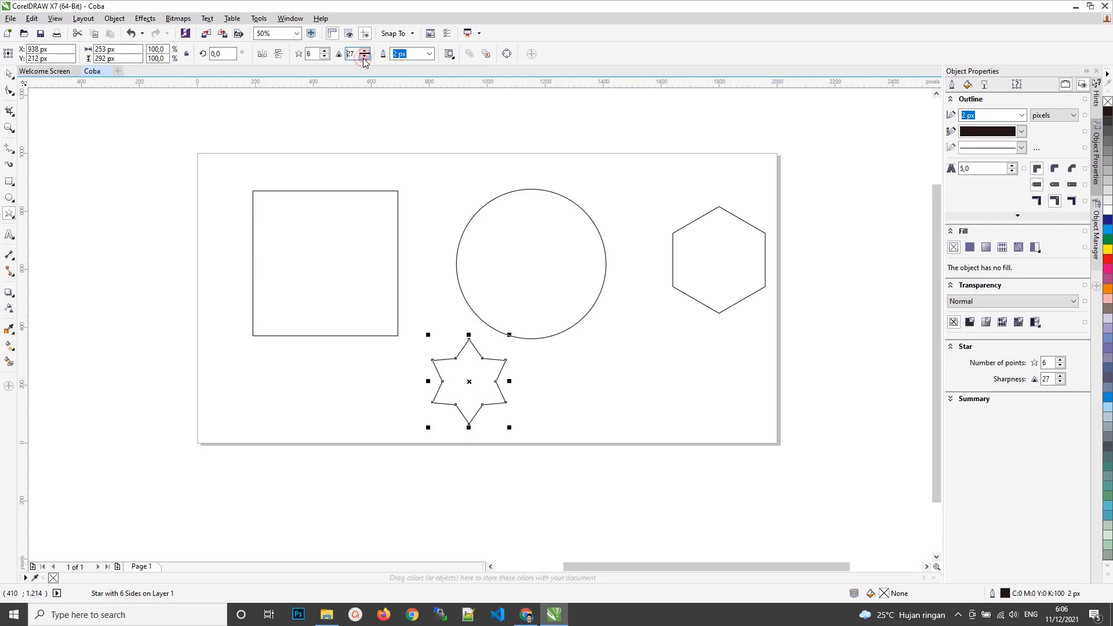
left_click(364, 56)
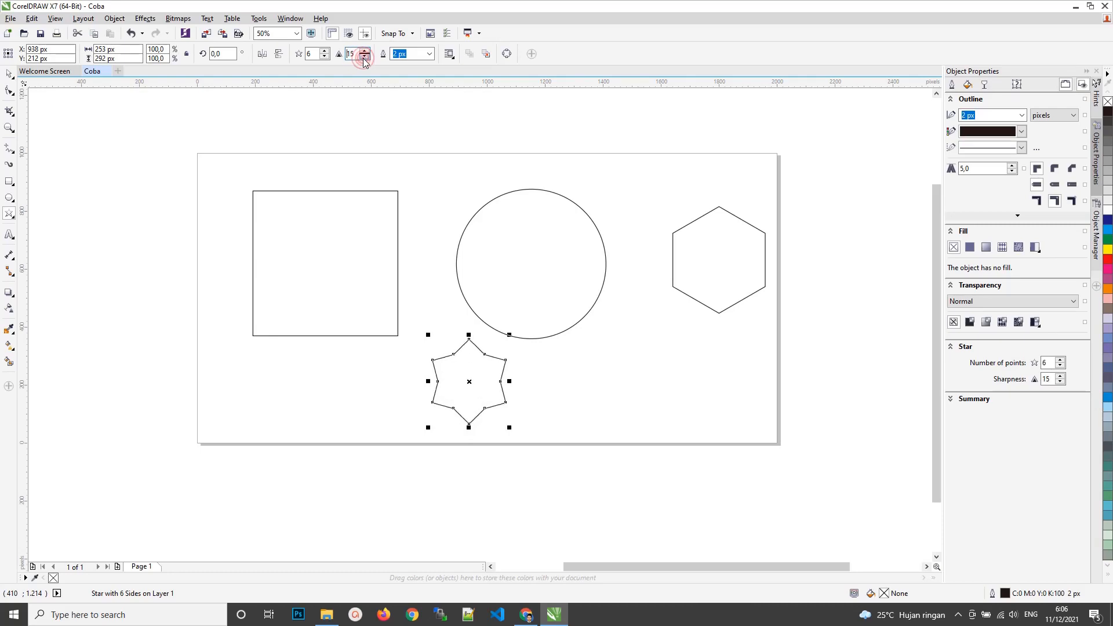
left_click(364, 56)
left_click(364, 56)
left_click(364, 51)
left_click(364, 51)
left_click(364, 51)
left_click(364, 51)
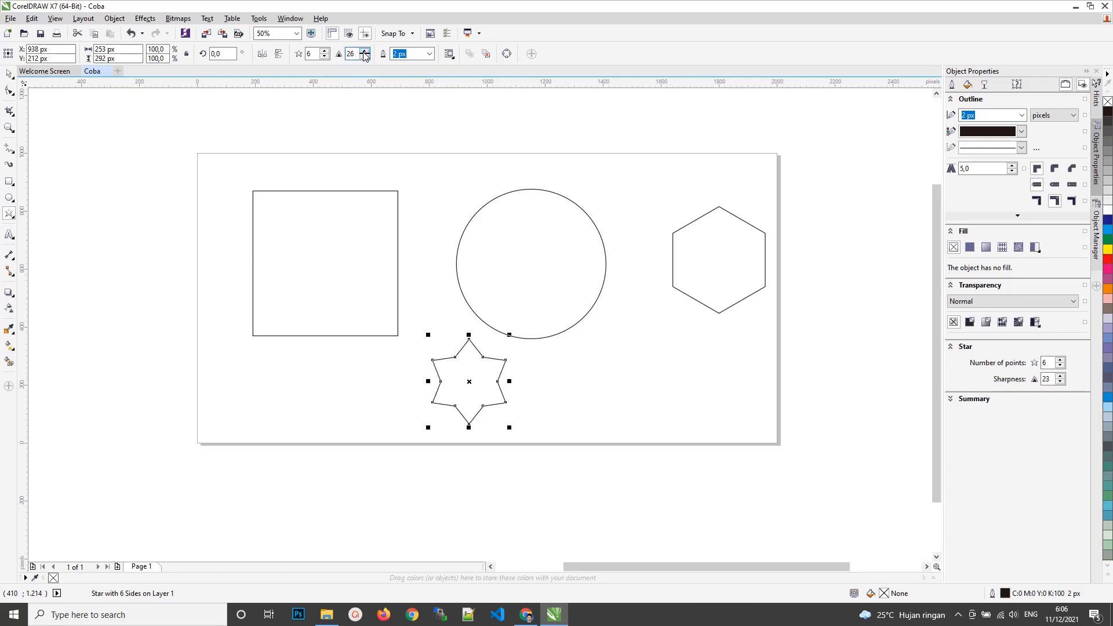
left_click(364, 51)
left_click(364, 52)
left_click(364, 52)
left_click(364, 51)
left_click(364, 51)
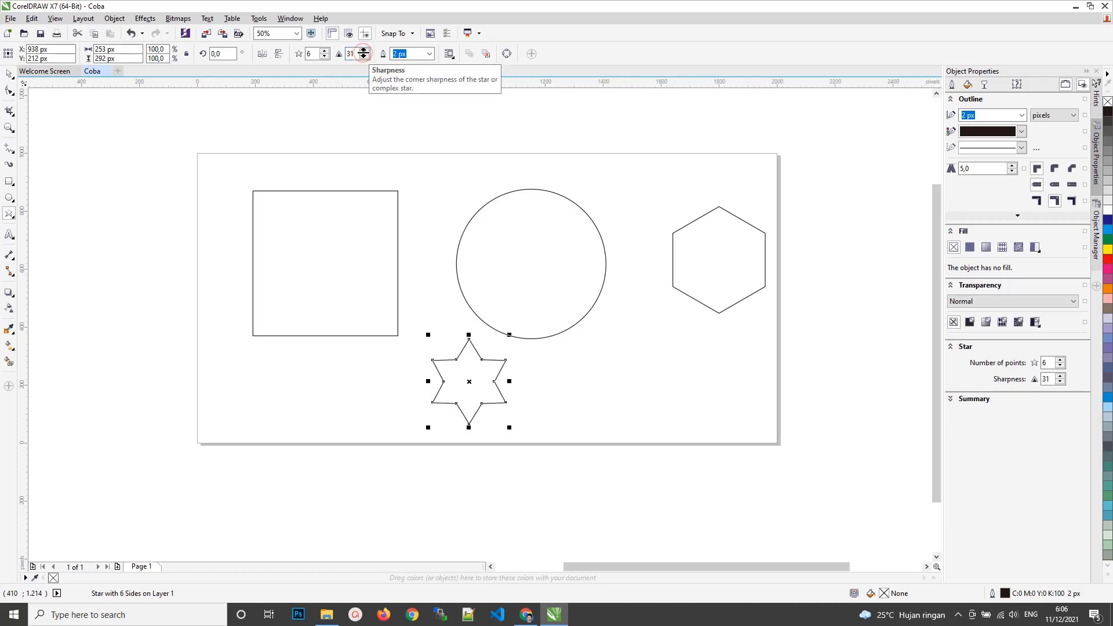
left_click(364, 52)
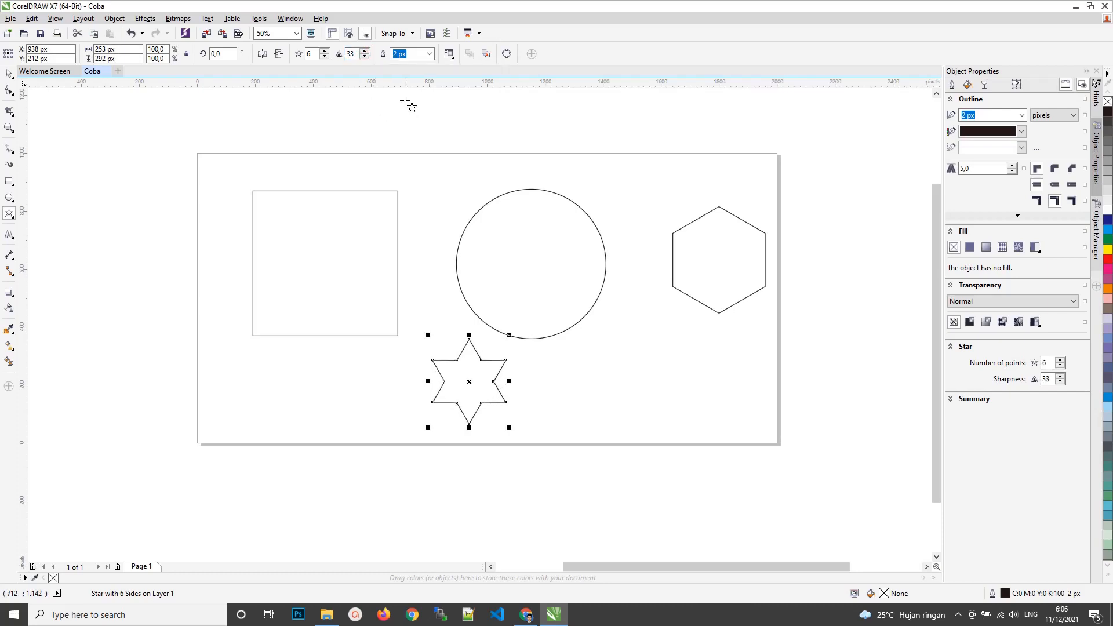
Thicken the star's outline, trying 16 px and 20 px before setting its width to 30 px
left_click(429, 54)
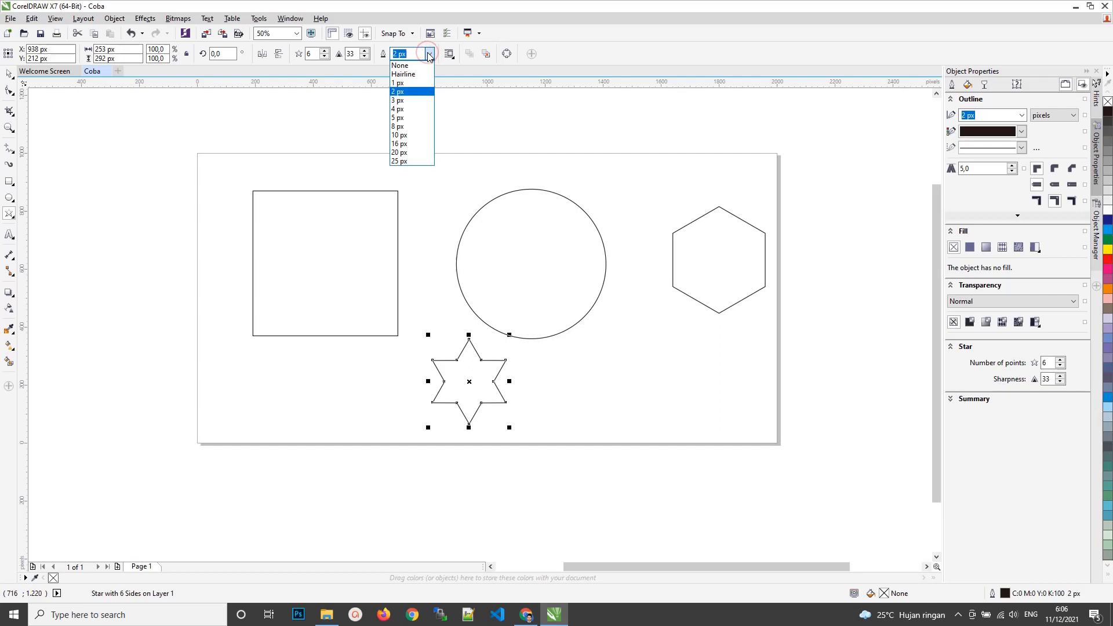
left_click(429, 54)
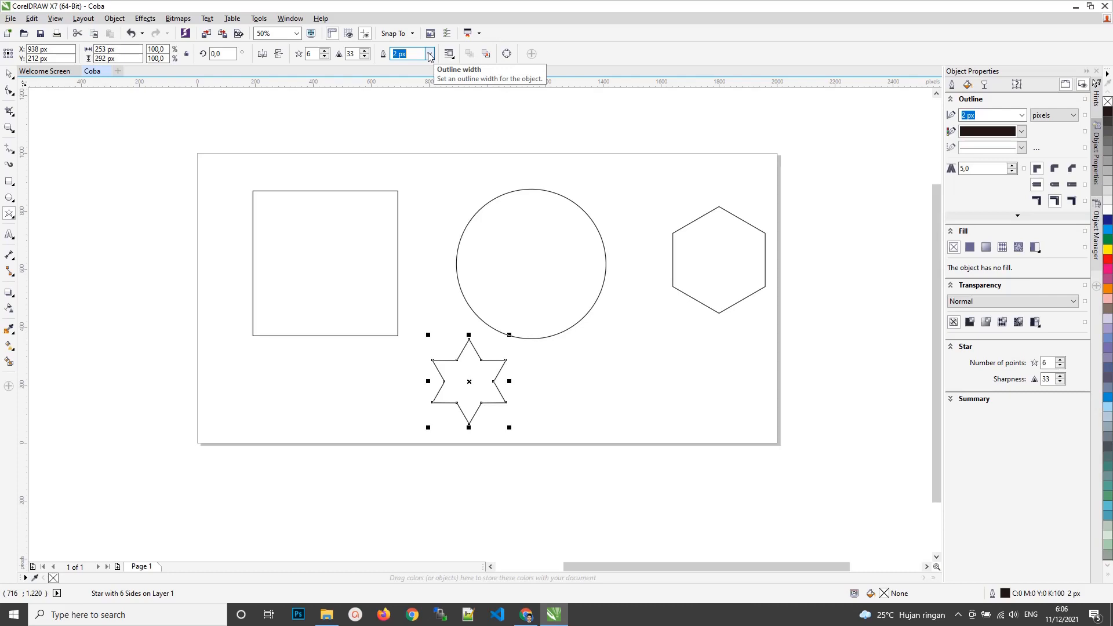
left_click(408, 142)
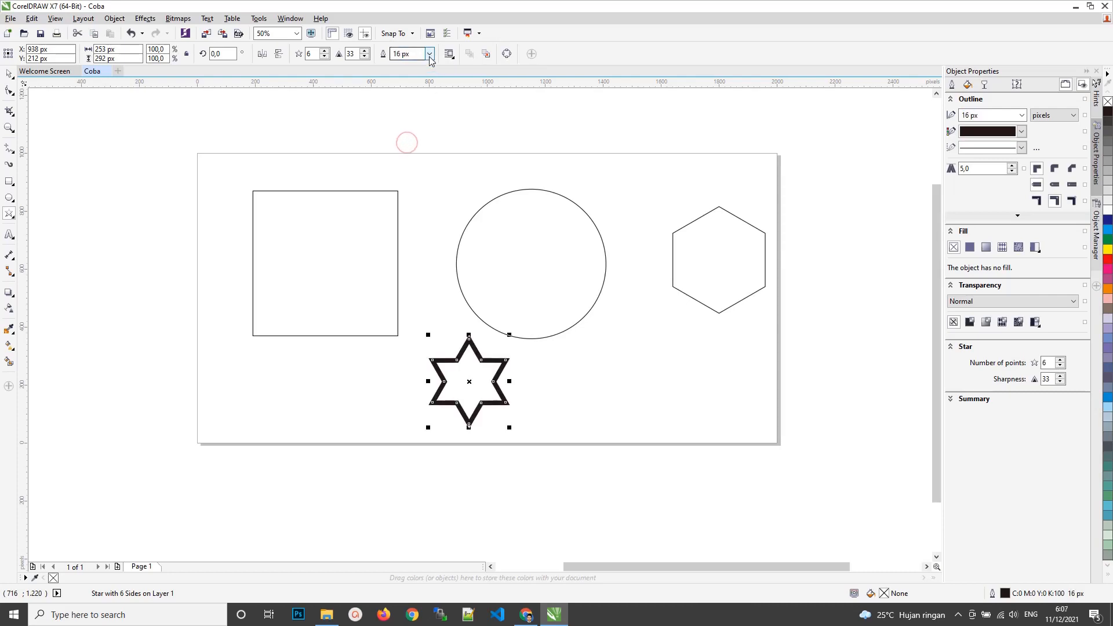
left_click(429, 55)
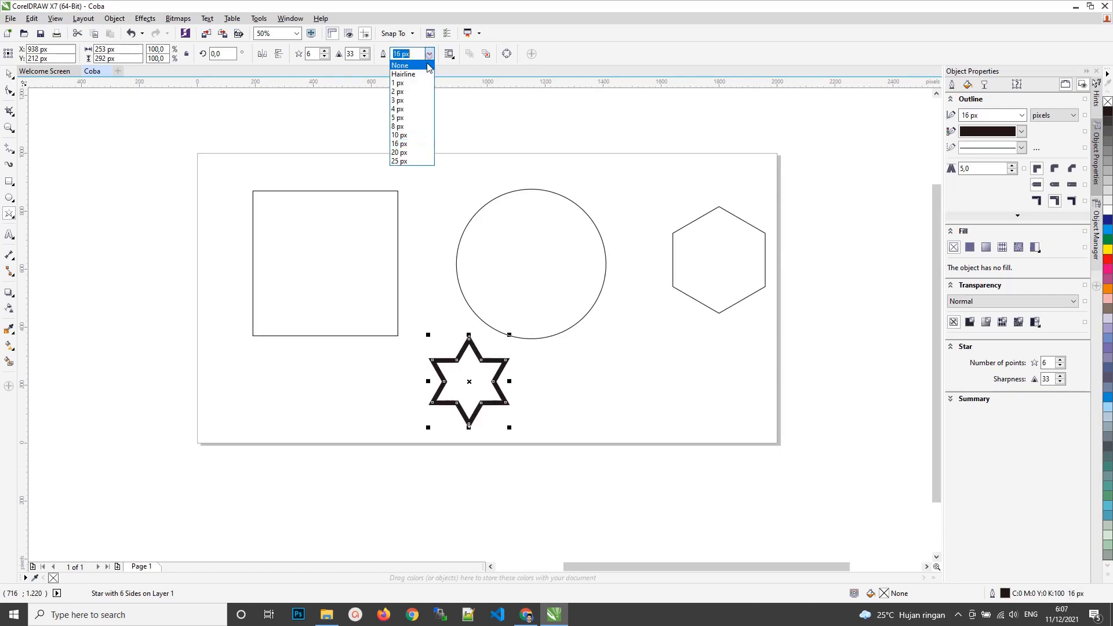
left_click(413, 153)
left_click(397, 51)
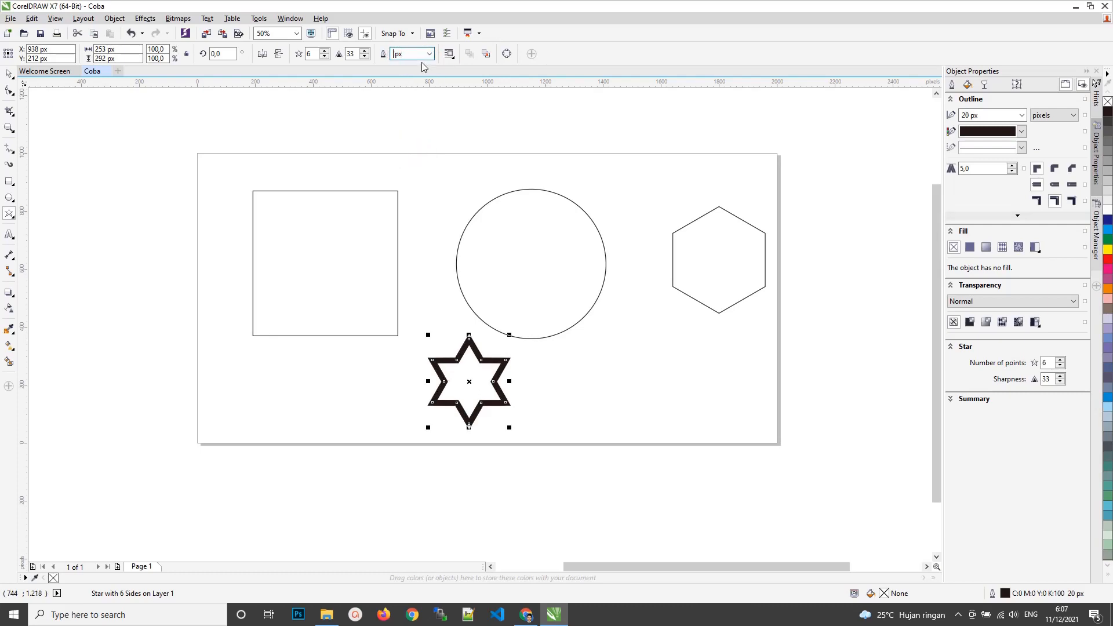
type("30")
key("Return")
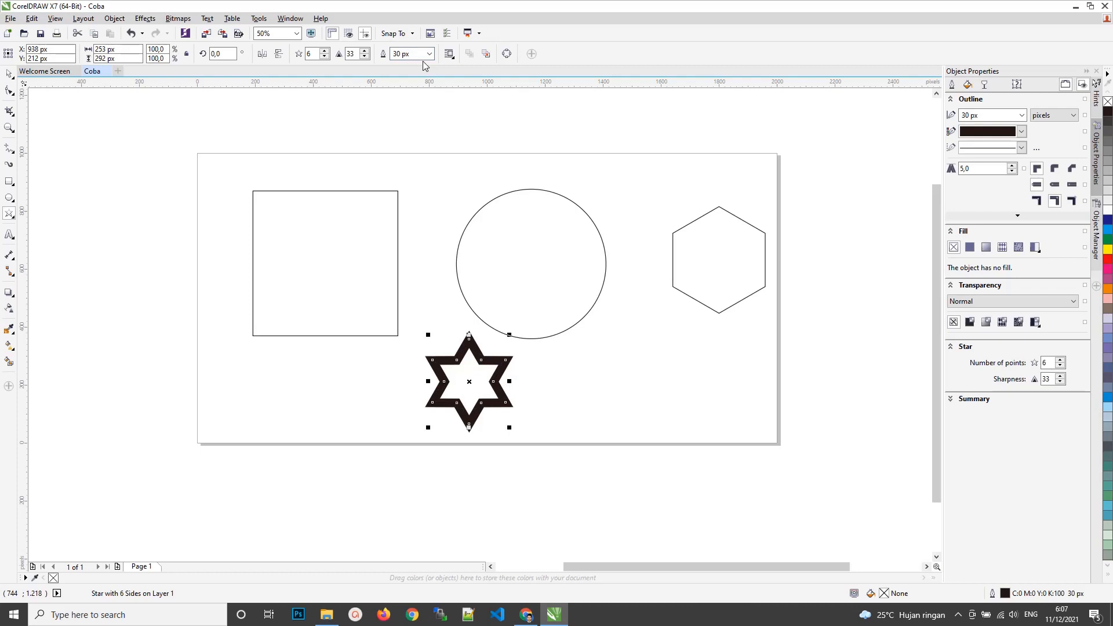
Add the artistic text "Lorem Ipsum" below the hexagon, replacing the trial letters "as"
left_click(10, 237)
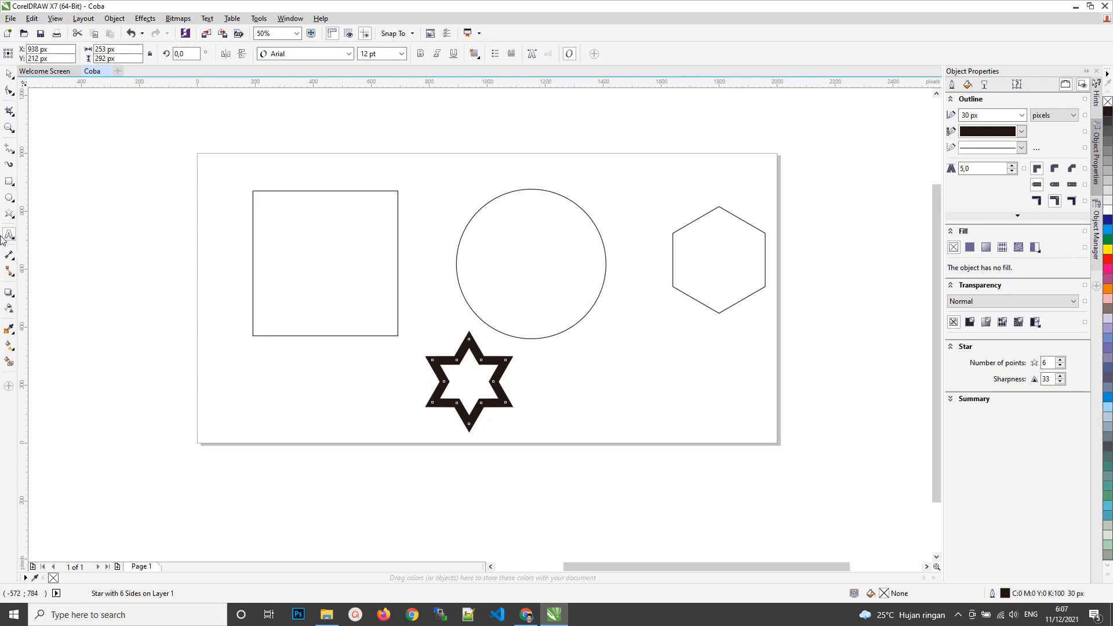
left_click(605, 364)
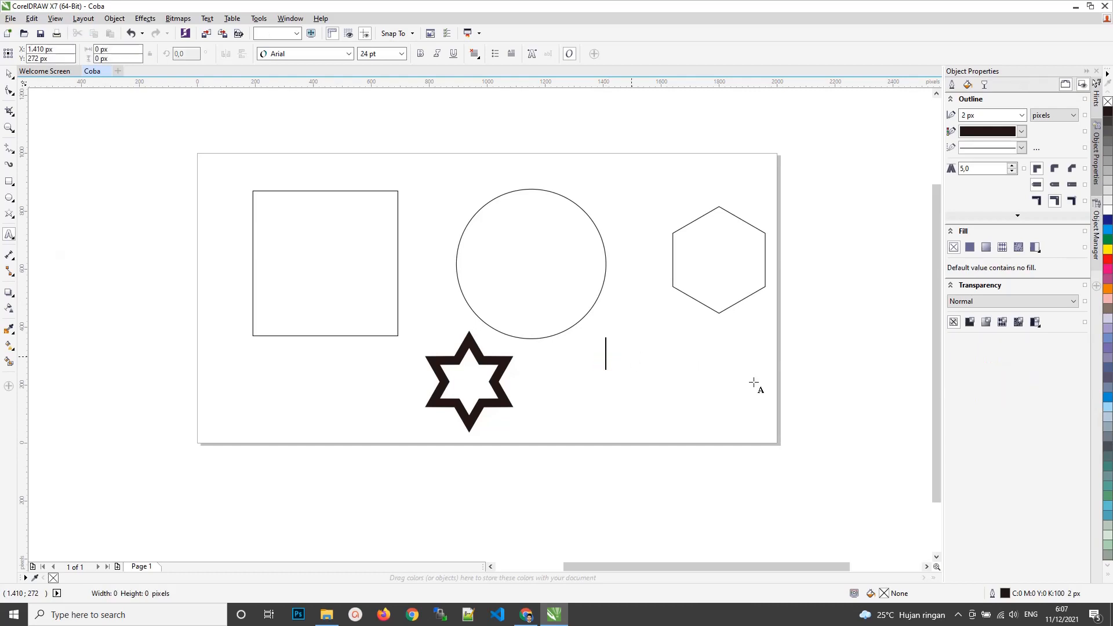
type("as")
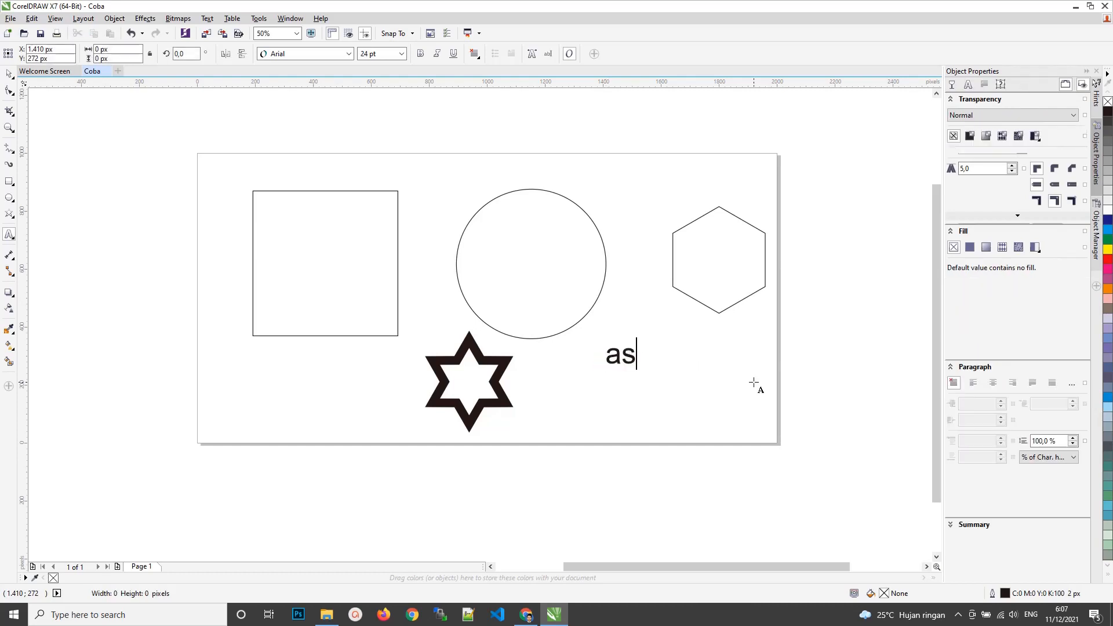
key("Escape")
key("ctrl+a")
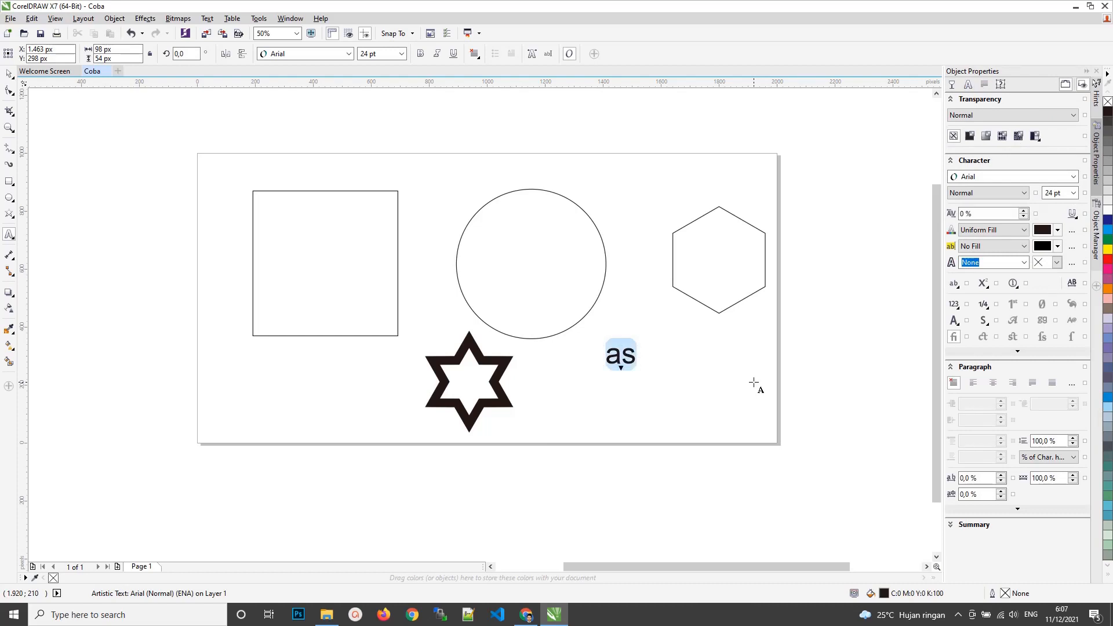
type("Lorem Ipsum")
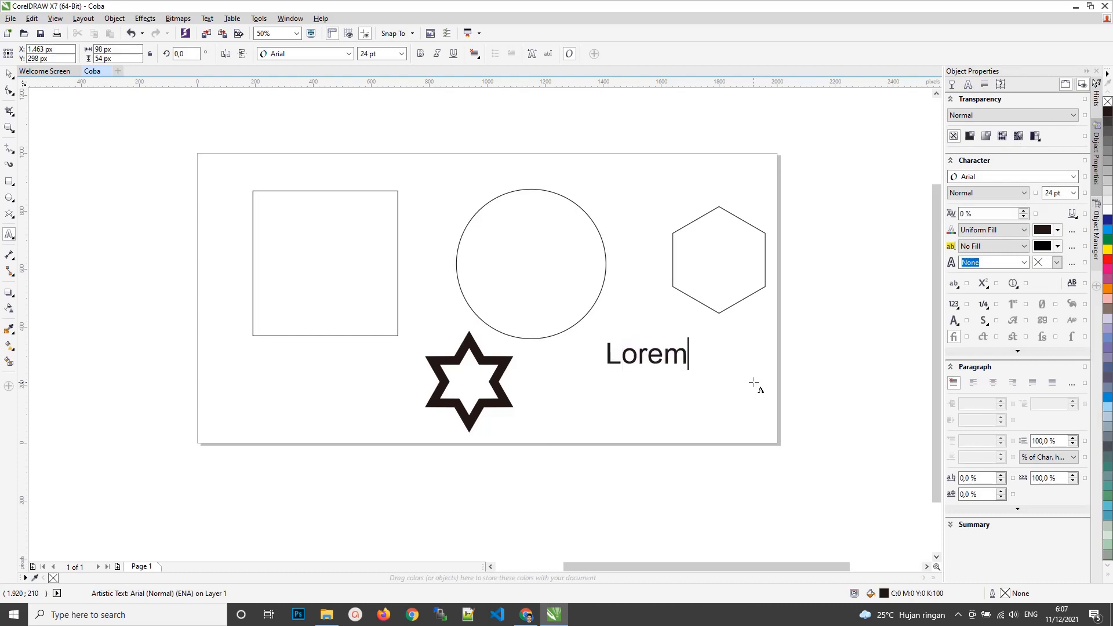
Change the whole "Lorem Ipsum" text to the Beauty font at 36 pt
key("shift+Left")
key("shift+Left")
key("shift+Left")
key("shift+Left")
key("shift+Left")
key("shift+Left")
key("shift+Left")
key("shift+Left")
key("shift+Left")
key("shift+Left")
key("shift+Left")
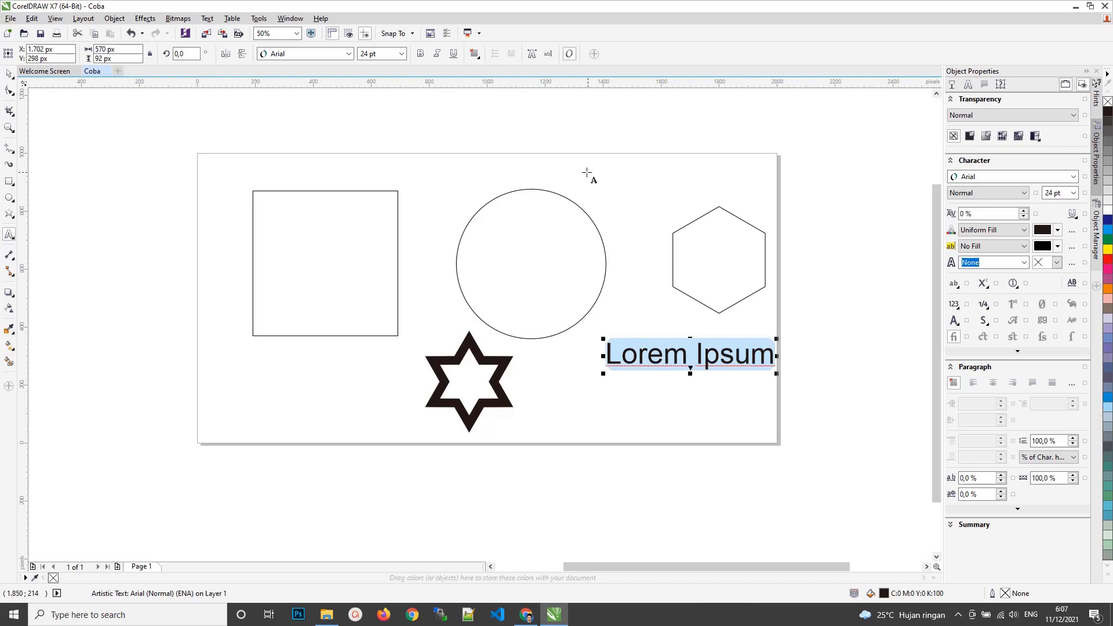
left_click(349, 53)
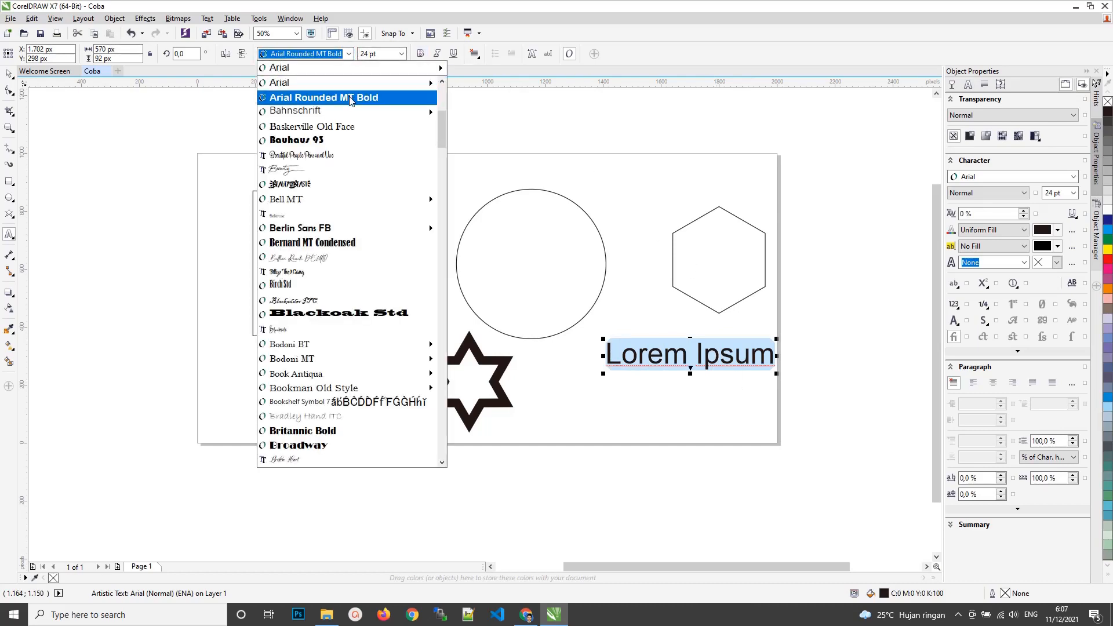
left_click(349, 97)
left_click(348, 57)
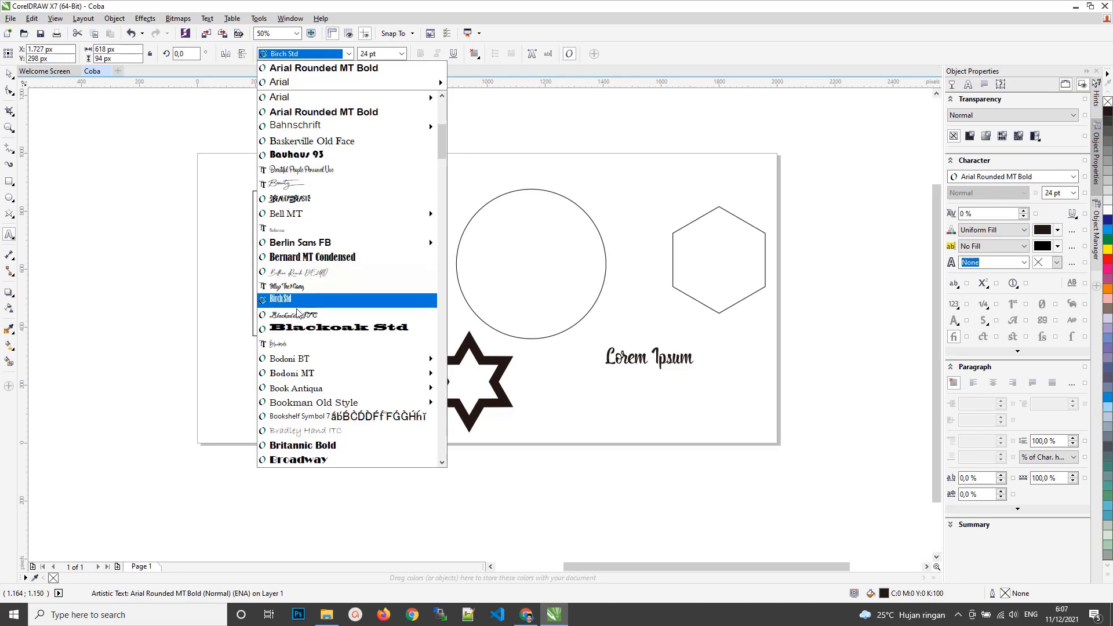
left_click(294, 184)
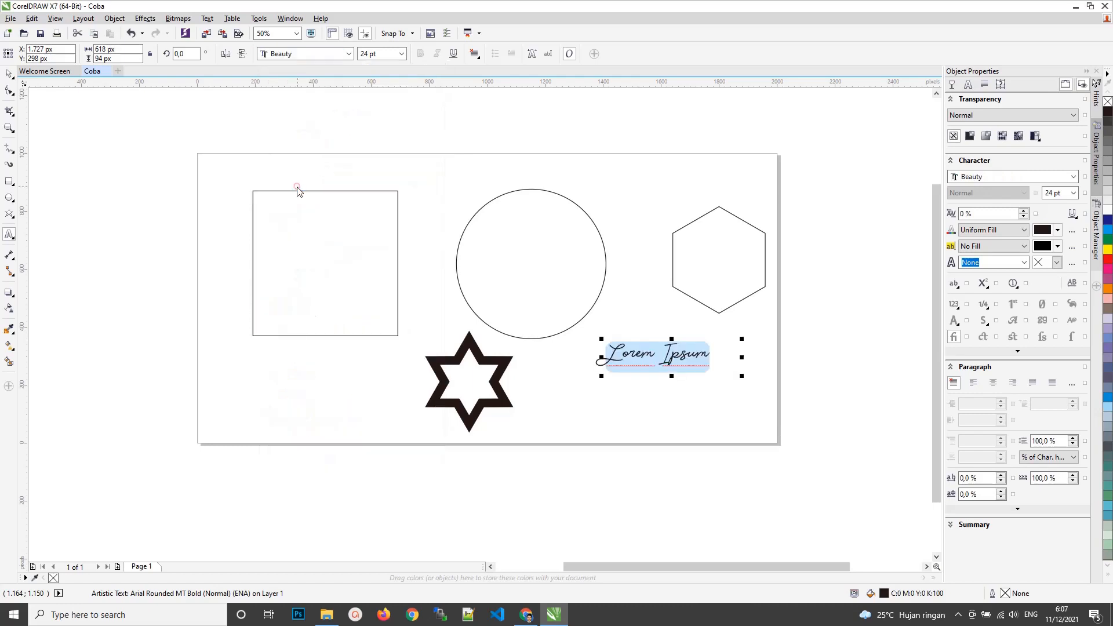
left_click(401, 53)
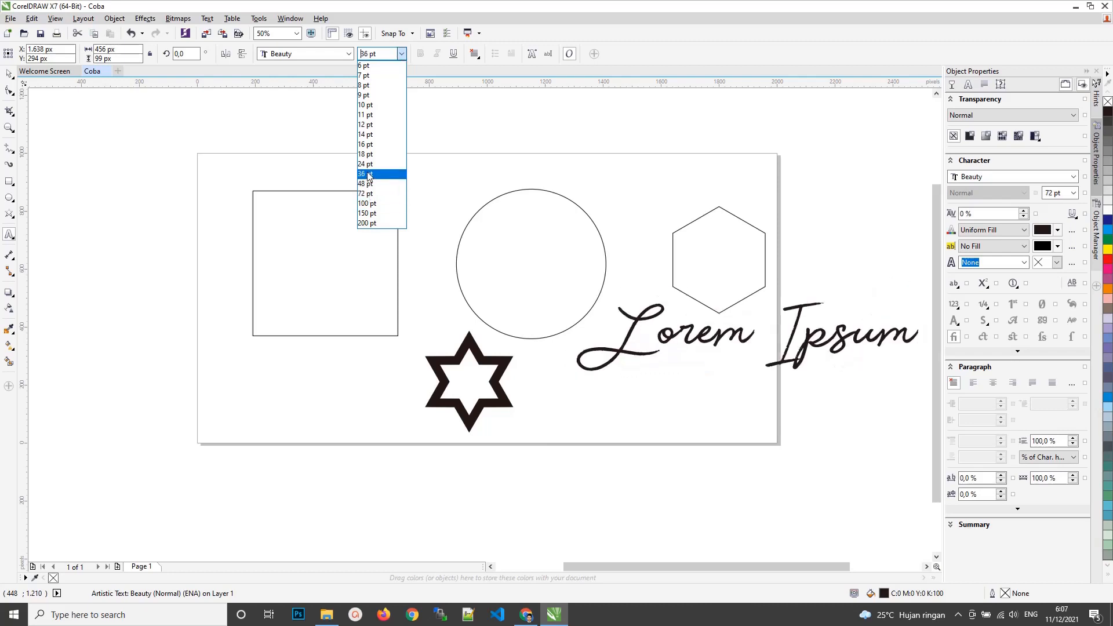
left_click(367, 174)
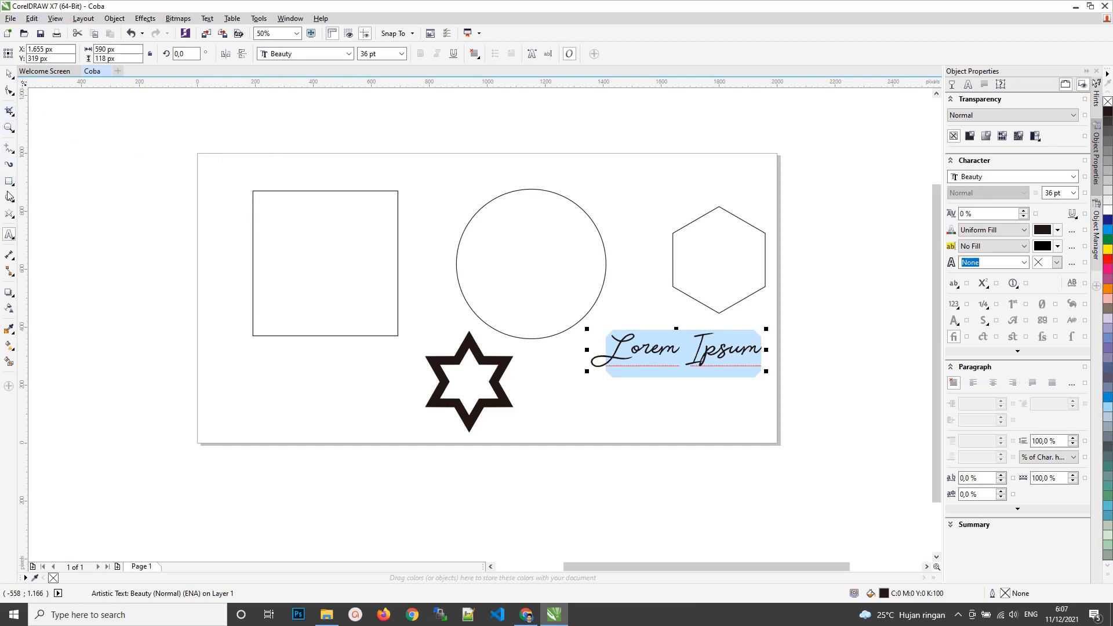
Draw two trial scribbles over the square and circle with the Freehand tool, the larger about 763 × 455 px
left_click(9, 150)
left_click(10, 155)
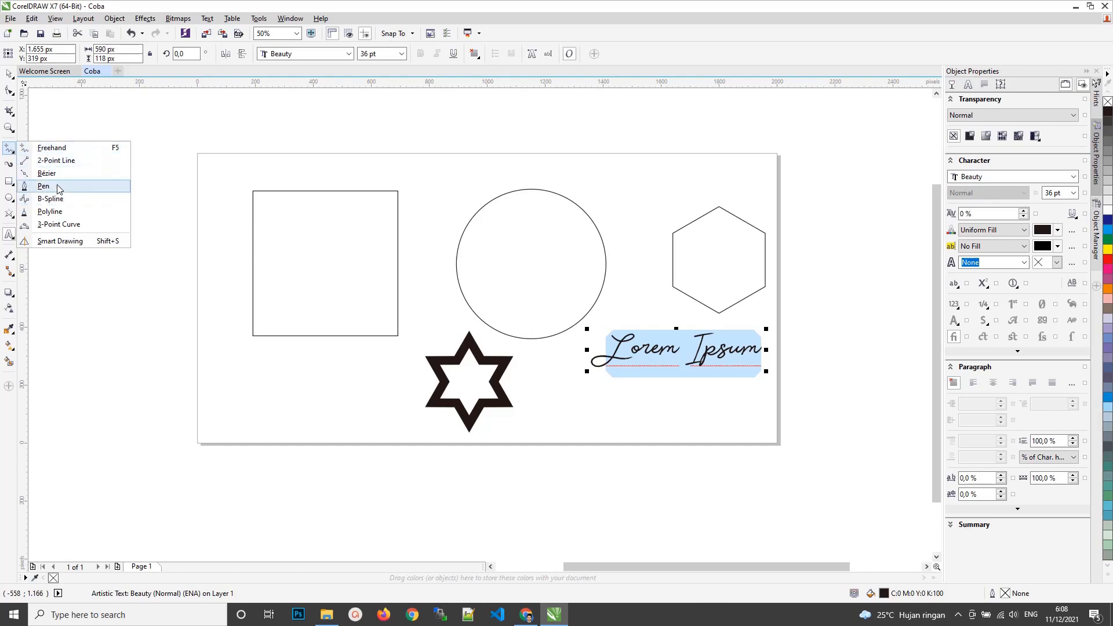
left_click(57, 149)
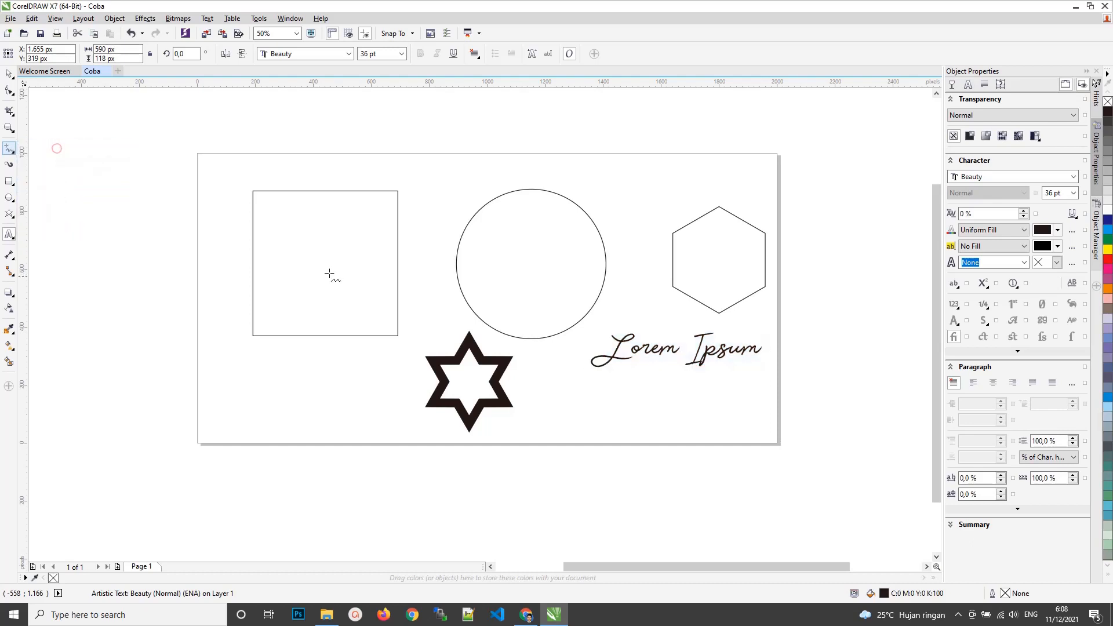
mouse_move(285, 241)
left_mouse_down()
mouse_move(319, 219)
mouse_move(362, 237)
mouse_move(267, 246)
mouse_move(285, 231)
mouse_move(347, 329)
mouse_move(366, 273)
mouse_move(374, 320)
mouse_move(387, 265)
mouse_move(438, 315)
mouse_move(493, 208)
mouse_move(419, 270)
mouse_move(325, 266)
mouse_move(292, 275)
left_mouse_up()
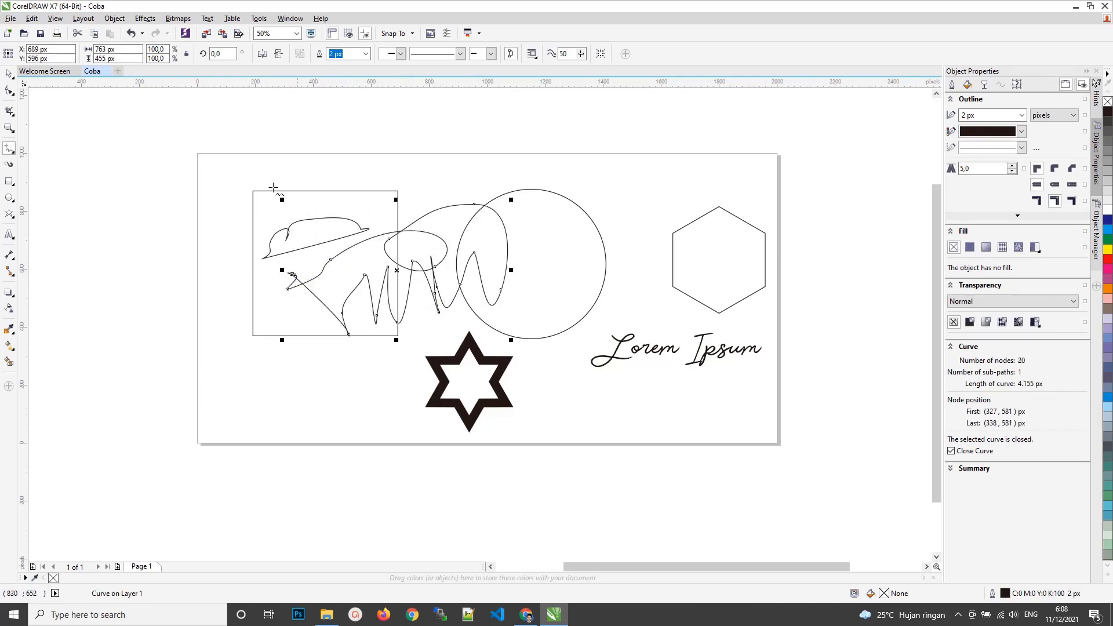
Select all the shapes, text and scribbles on the page and delete them
left_click(8, 74)
mouse_move(213, 162)
left_mouse_down()
mouse_move(748, 426)
mouse_move(803, 436)
left_mouse_up()
key("Delete")
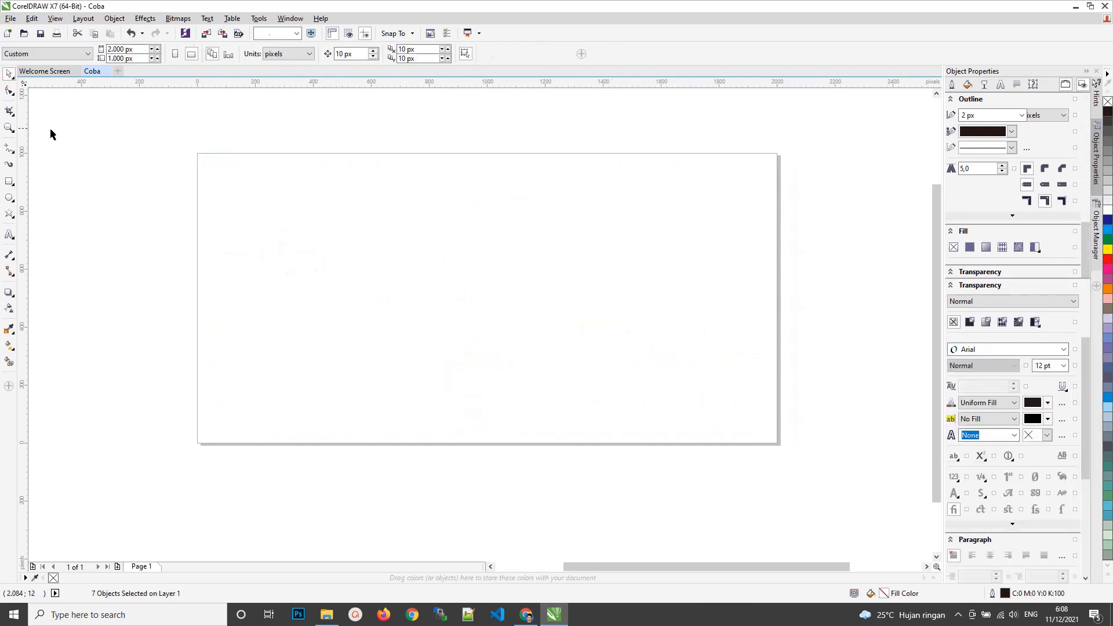
Draw a horizontal straight line about 1.378 px long across the page's upper part with the 2-Point Line tool
left_click(11, 149)
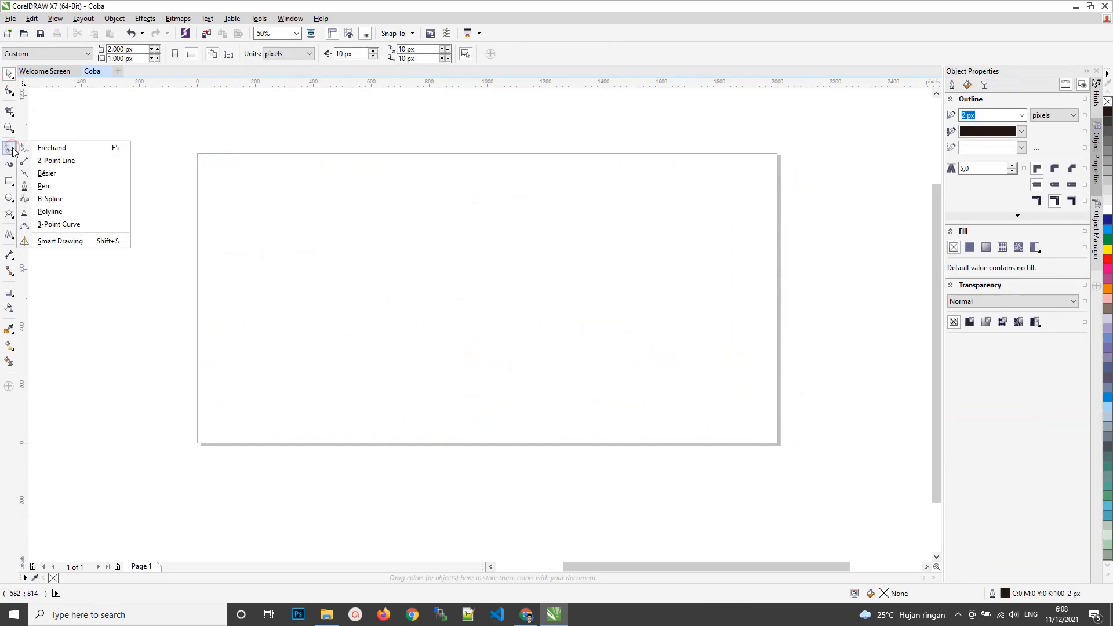
left_click(66, 161)
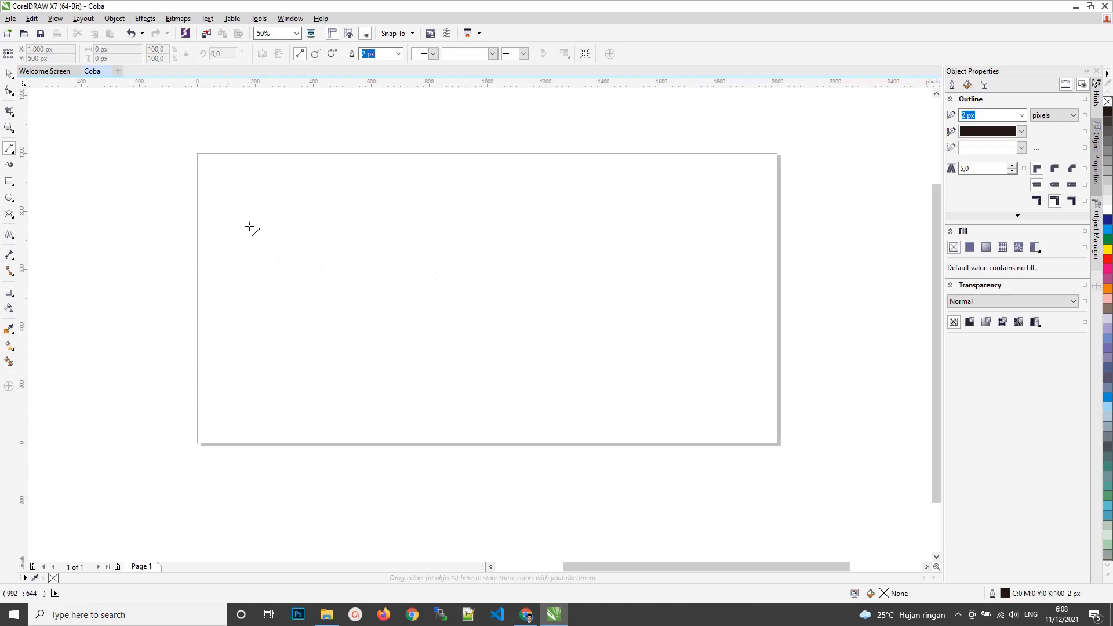
left_click_drag(259, 246, 662, 245)
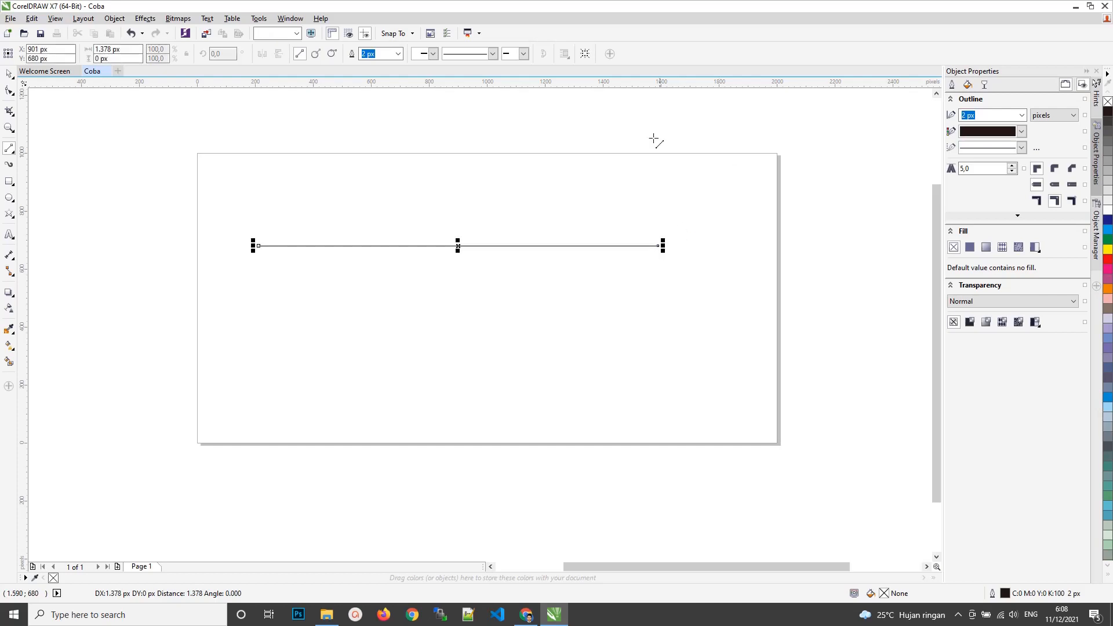
Draw a shallow arched Bézier curve about 760 px wide and 65 px high below the straight line
left_click(13, 152)
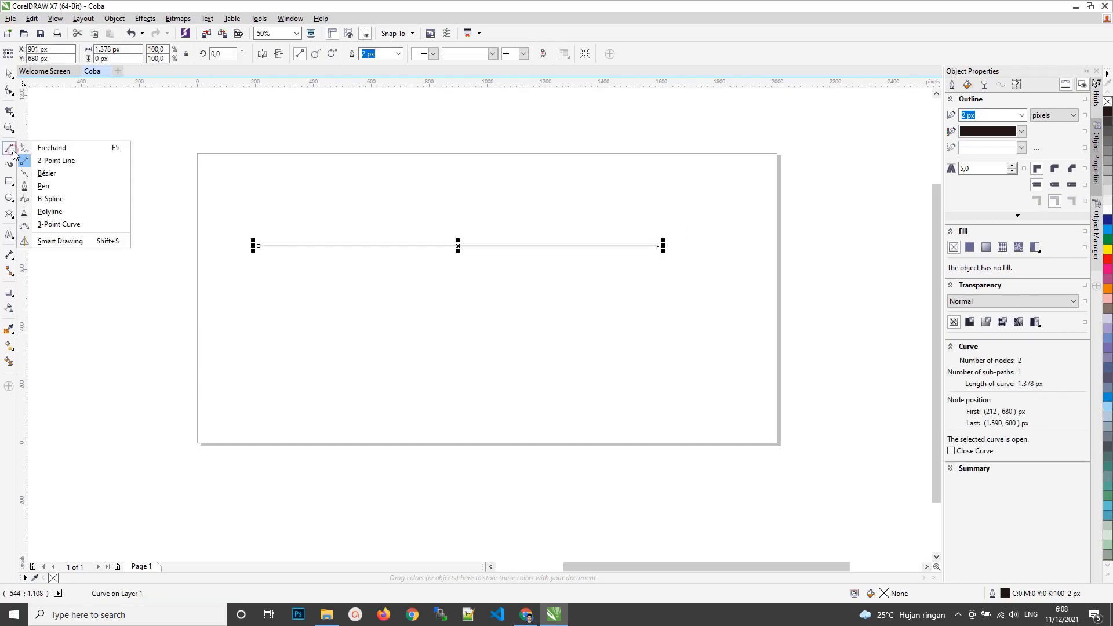
left_click(52, 148)
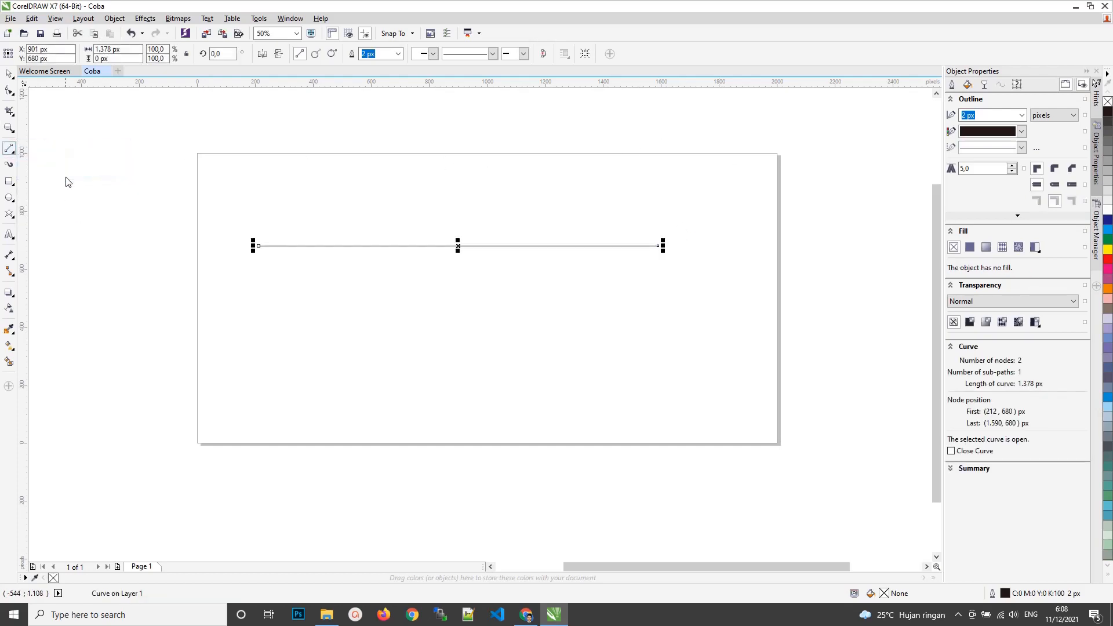
left_click(291, 339)
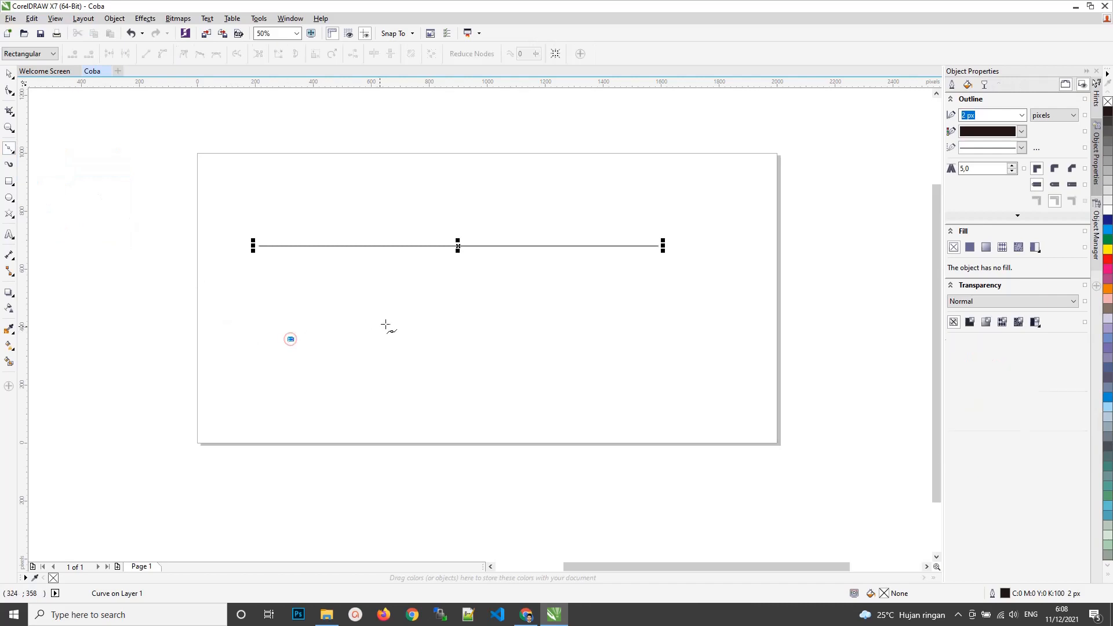
left_click(511, 326)
left_click_drag(513, 327, 629, 342)
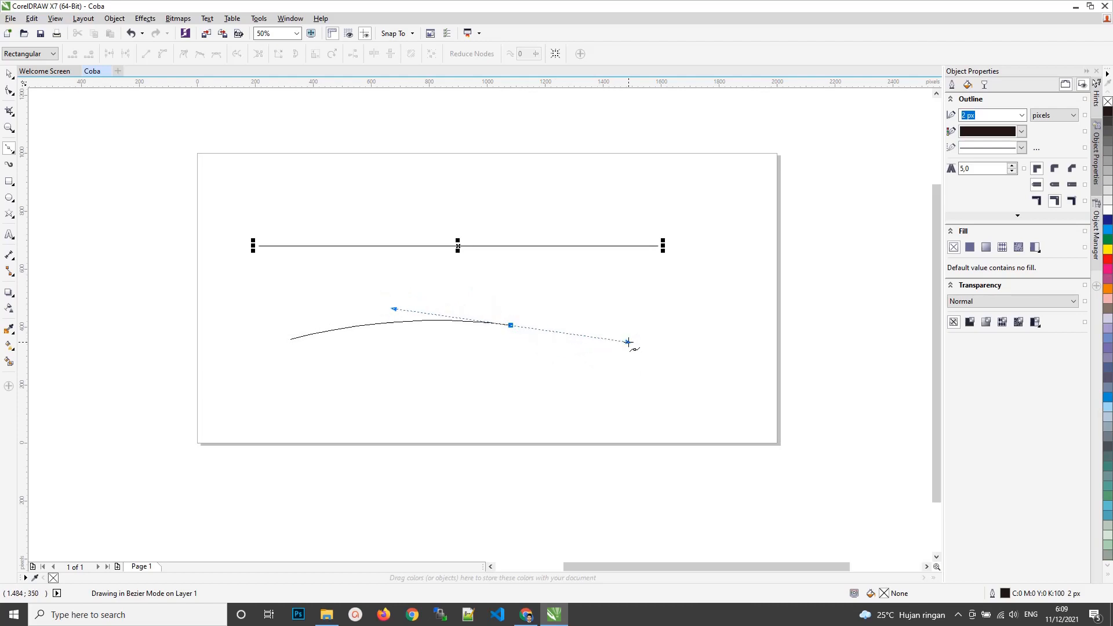
Activate the Pen tool, and delete both the Bézier curve and the straight line from the page
left_click(12, 151)
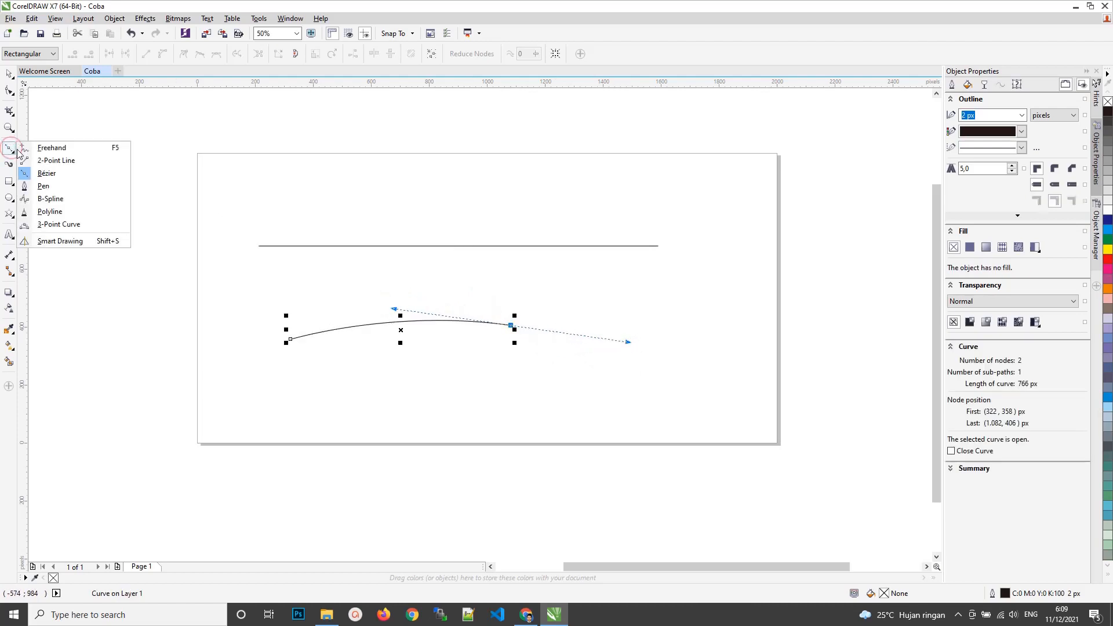
left_click(43, 186)
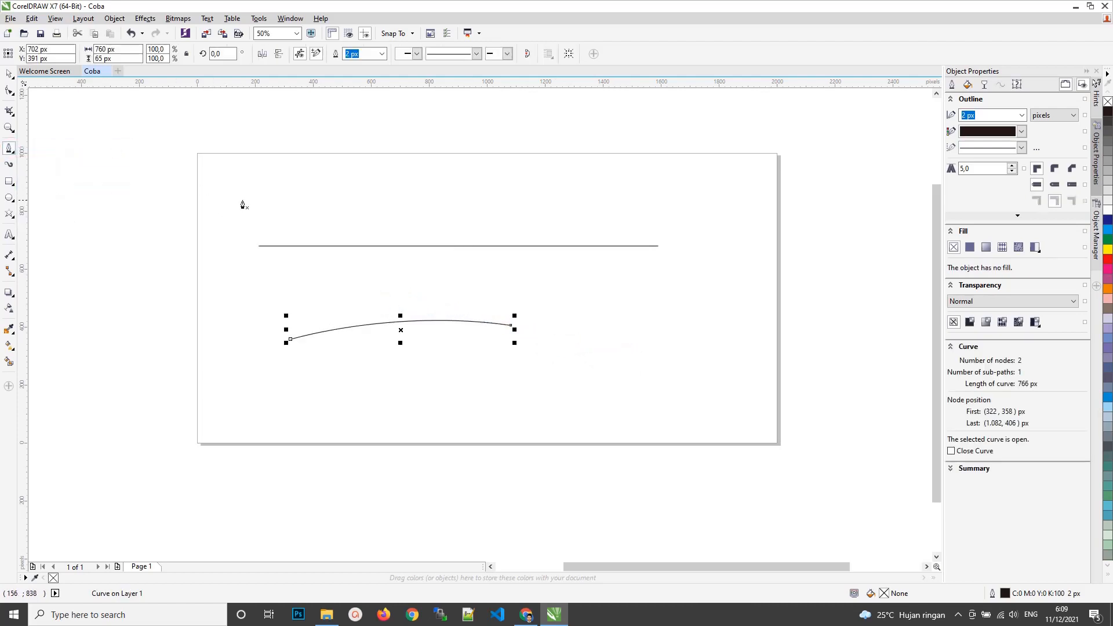
key("Delete")
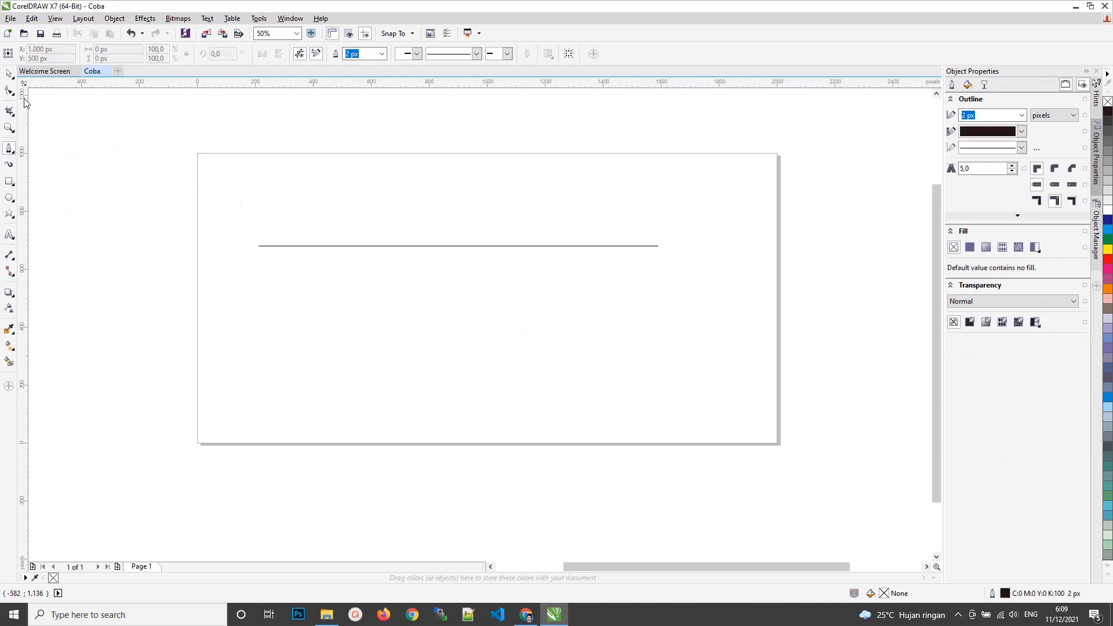
left_click(9, 72)
left_click_drag(169, 173, 669, 361)
key("Delete")
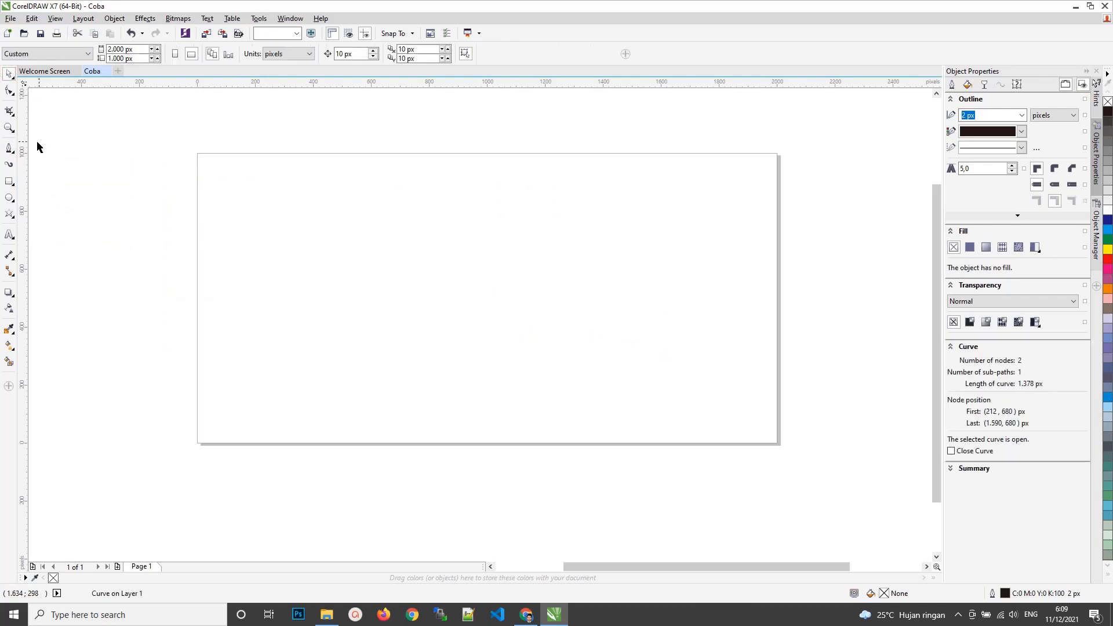
Draw a closed inverted triangle about 438 × 216 px with the Pen tool, with an extra node midway along its top edge
left_click(9, 148)
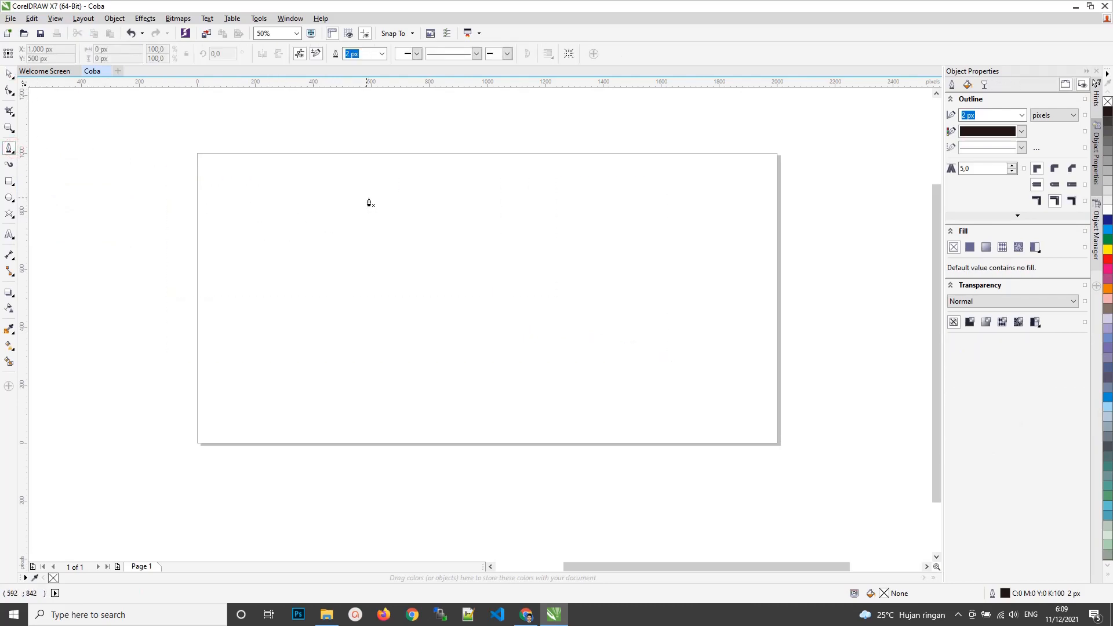
left_click(526, 256)
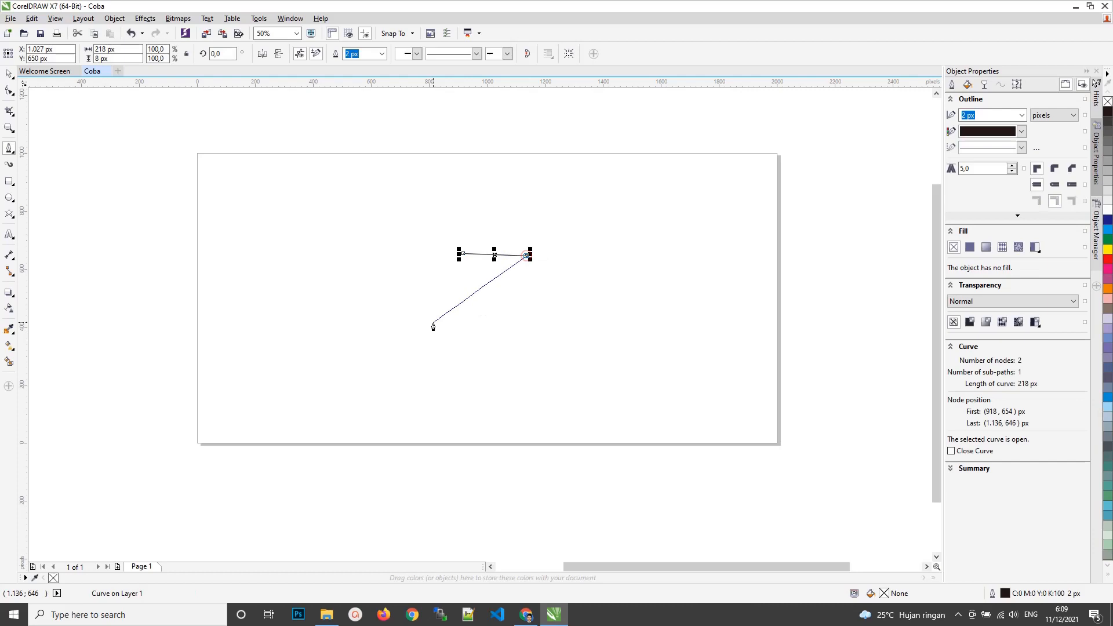
left_click(462, 314)
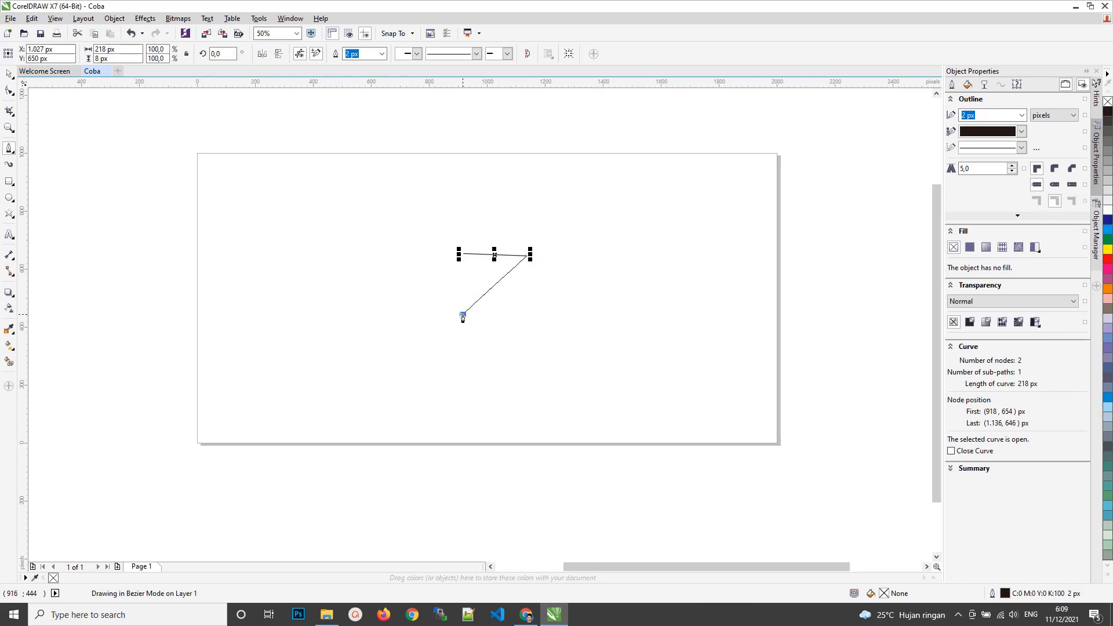
left_click(399, 251)
left_click(462, 254)
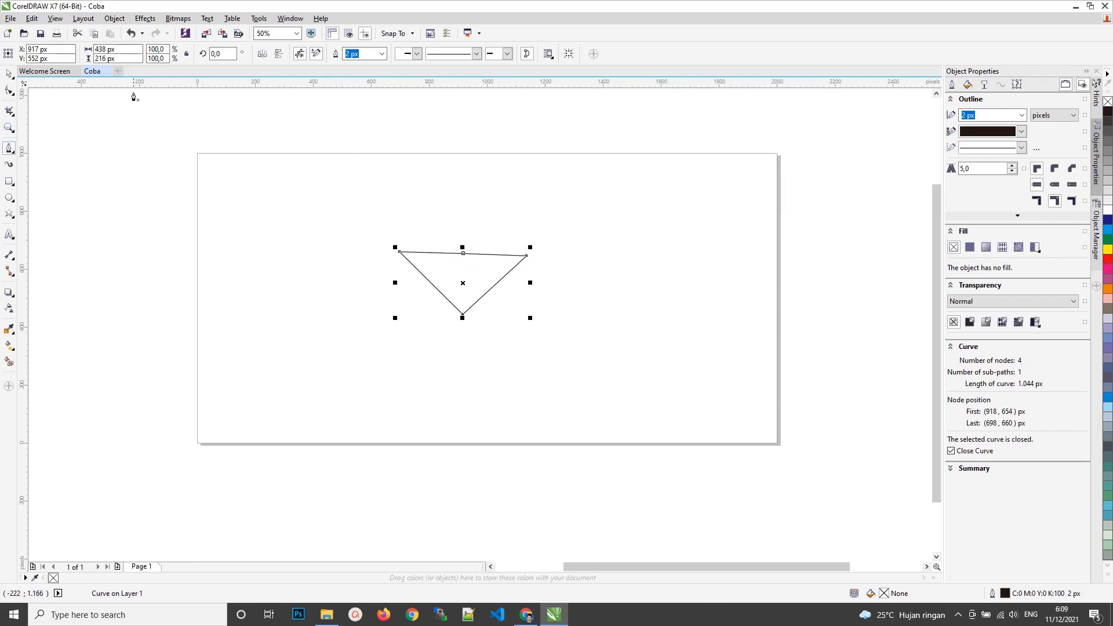
Shift the triangle's right corner node slightly outward, and convert the right half of its top edge to an upward-bulging curve
left_click(10, 90)
left_click_drag(572, 220, 503, 256)
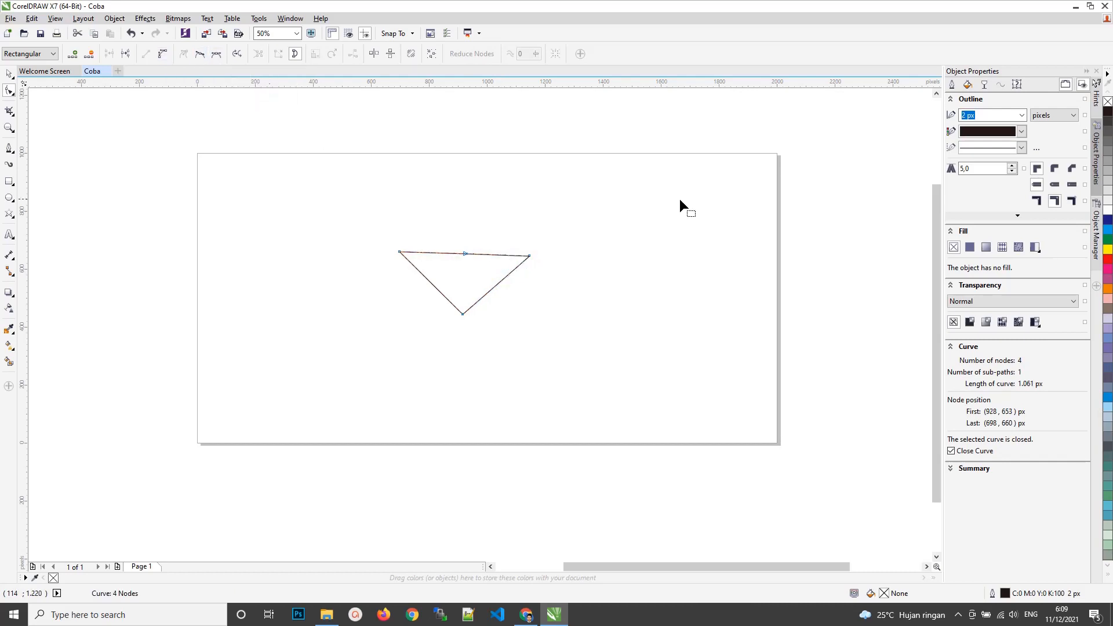
left_click_drag(492, 258, 475, 268)
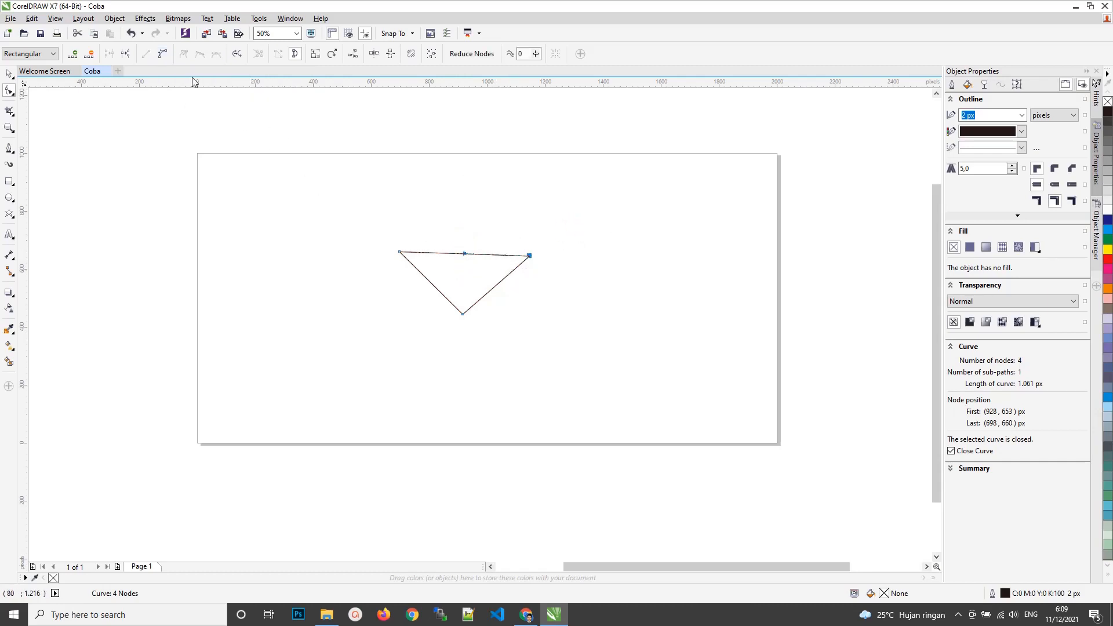
left_click(158, 58)
left_click_drag(498, 251, 497, 240)
Convert the triangle's lower-right edge and the left half of its top edge to curves, and bend both outward
left_click_drag(565, 251, 458, 363)
left_click(163, 54)
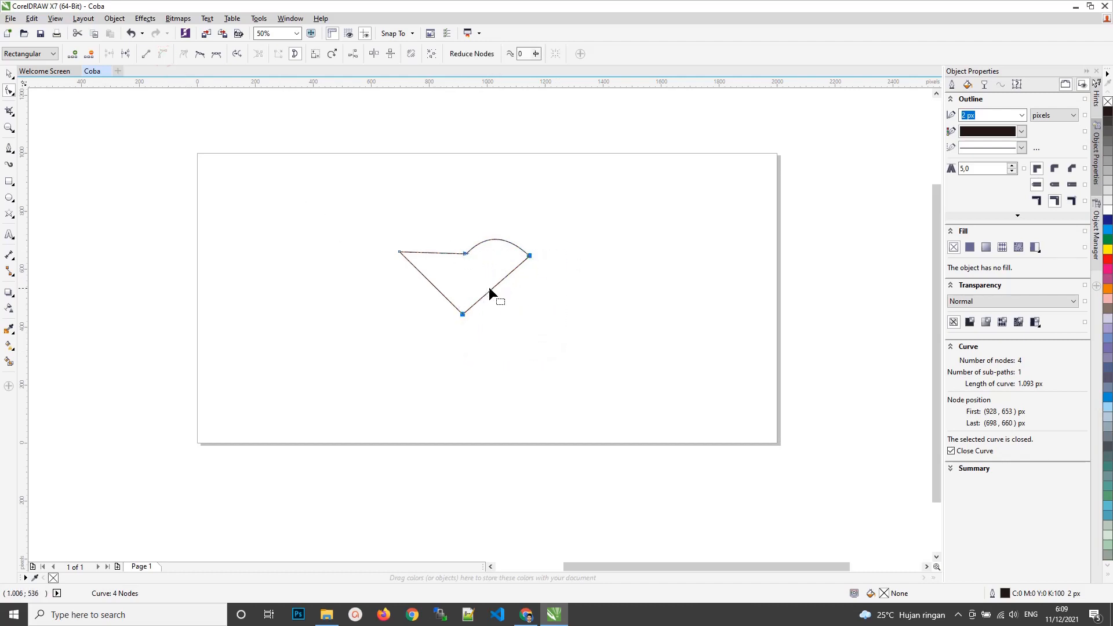
left_click_drag(489, 288, 512, 302)
left_click_drag(510, 301, 510, 302)
left_click_drag(316, 224, 470, 366)
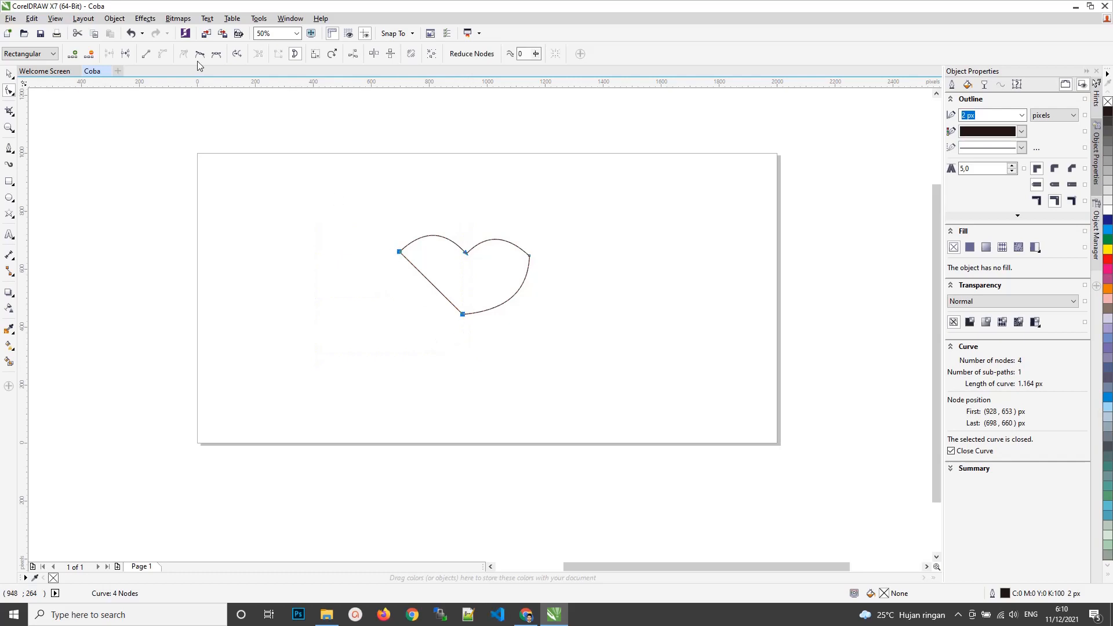
left_click(146, 54)
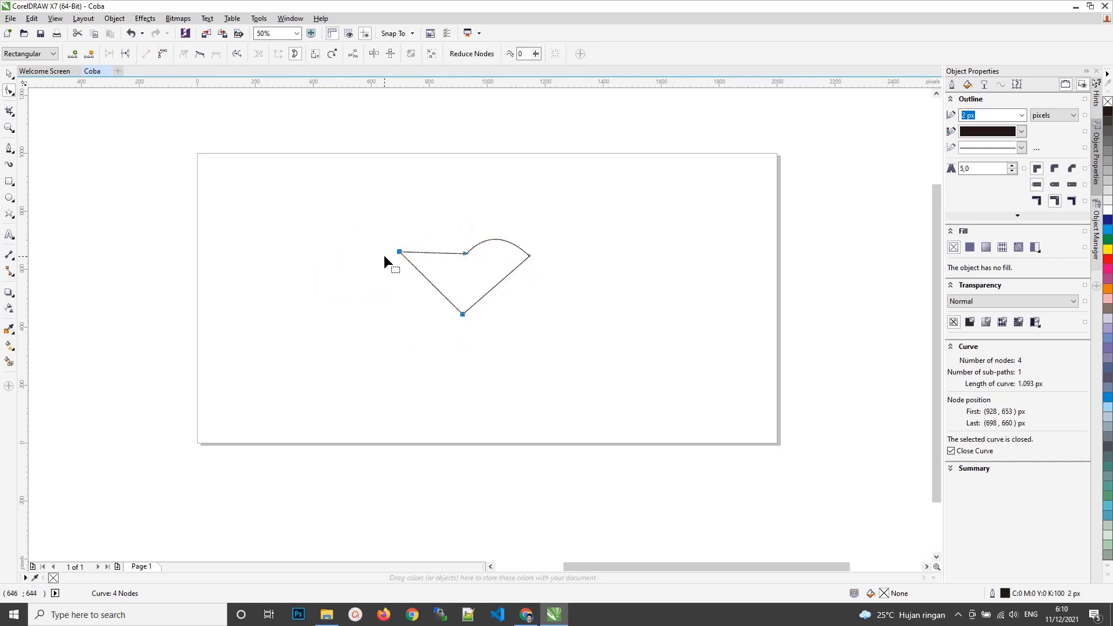
key("ctrl+z")
Convert the remaining straight lower-left edge to a curve and bend it outward to complete the heart shape
left_click_drag(380, 237, 461, 349)
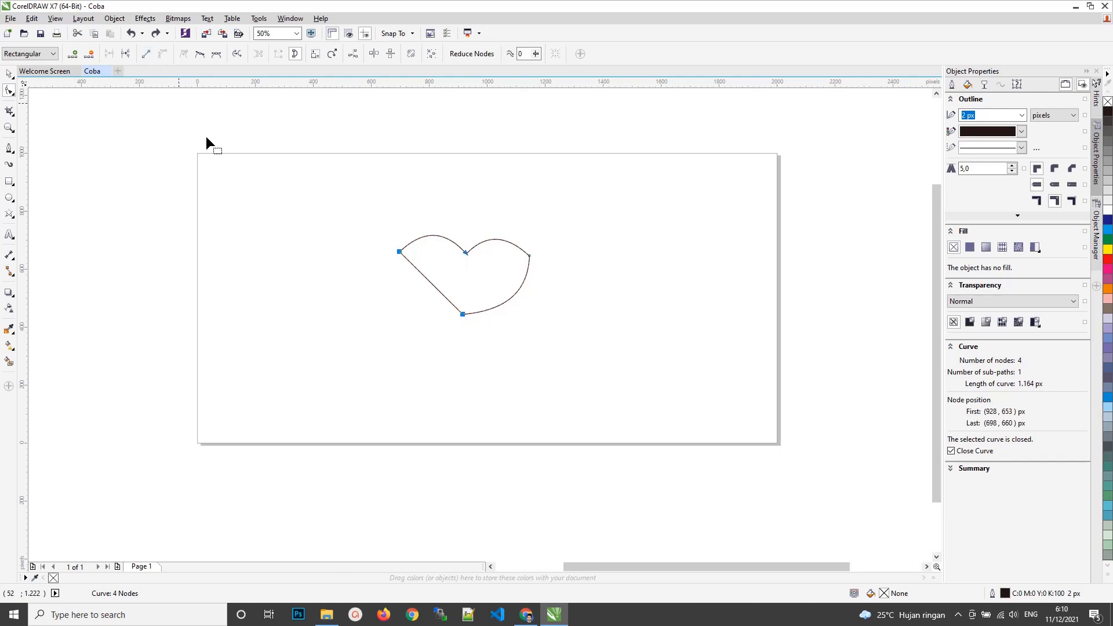
left_click(303, 268)
left_click_drag(369, 247, 413, 274)
left_click_drag(473, 309, 474, 306)
left_click(454, 270)
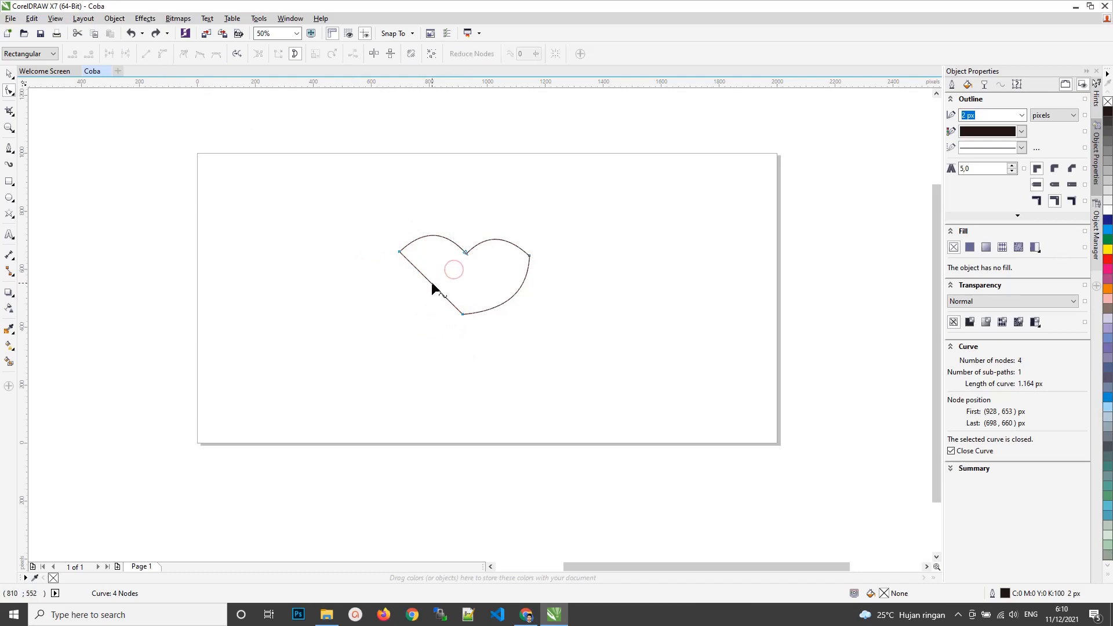
left_click_drag(431, 284, 419, 295)
Lower the heart's bottom node by 10 px, trying 30 px first
left_click_drag(527, 325, 458, 305)
key("Down")
key("Down")
key("Down")
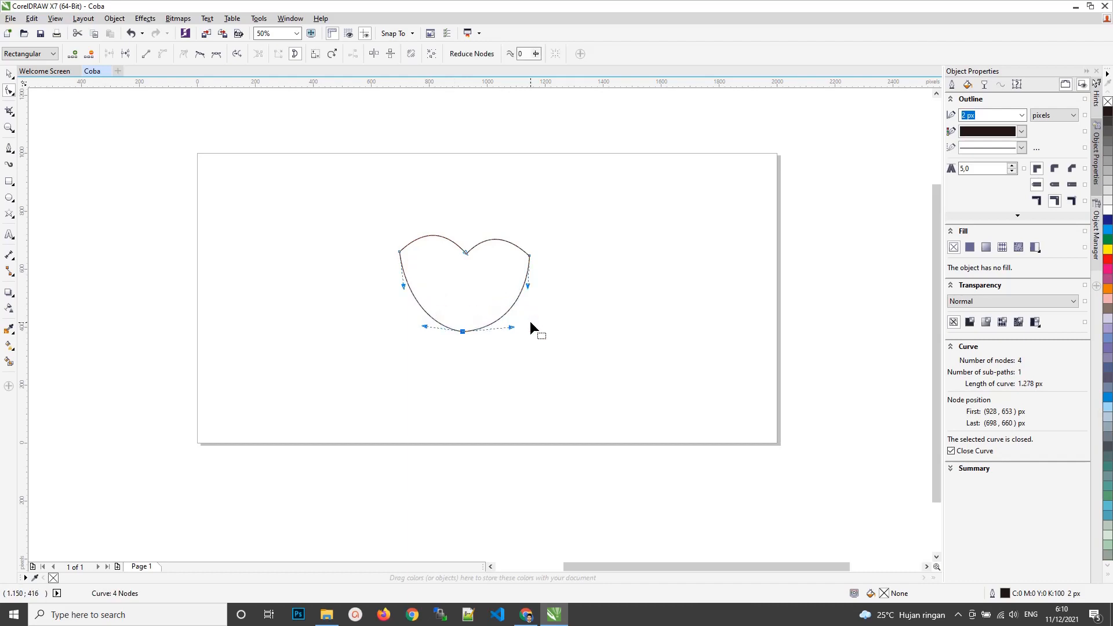
key("Up")
key("Up")
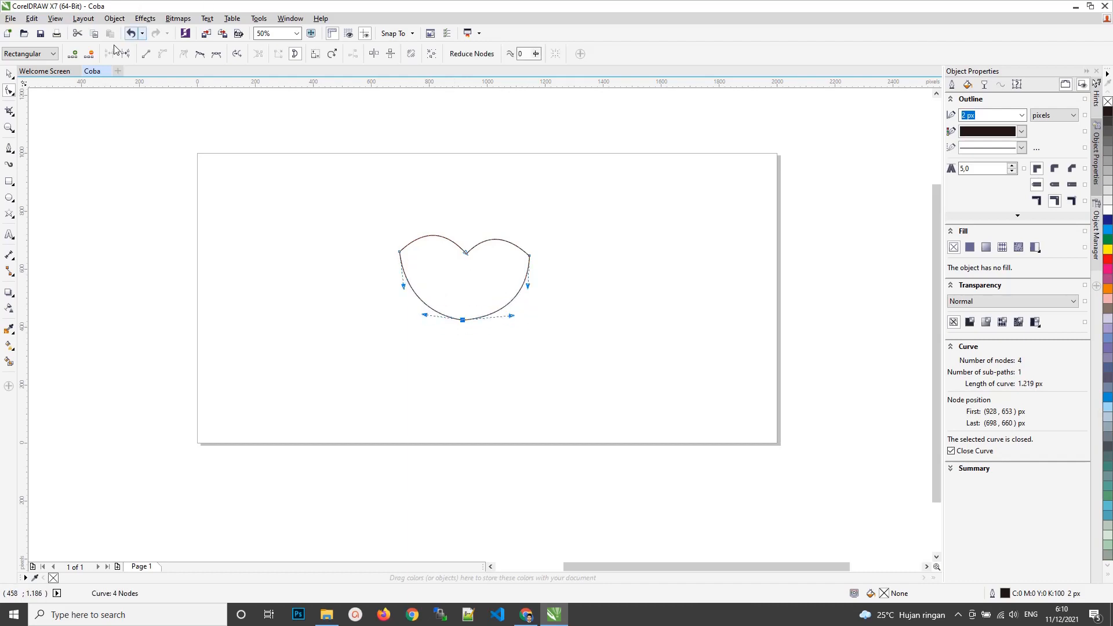
Move the whole heart to the upper-left part of the page, centred at about X 554 px, Y 690 px, and deselect it
left_click(9, 72)
left_click(307, 172)
left_click_drag(341, 160, 596, 372)
left_click_drag(497, 308, 389, 273)
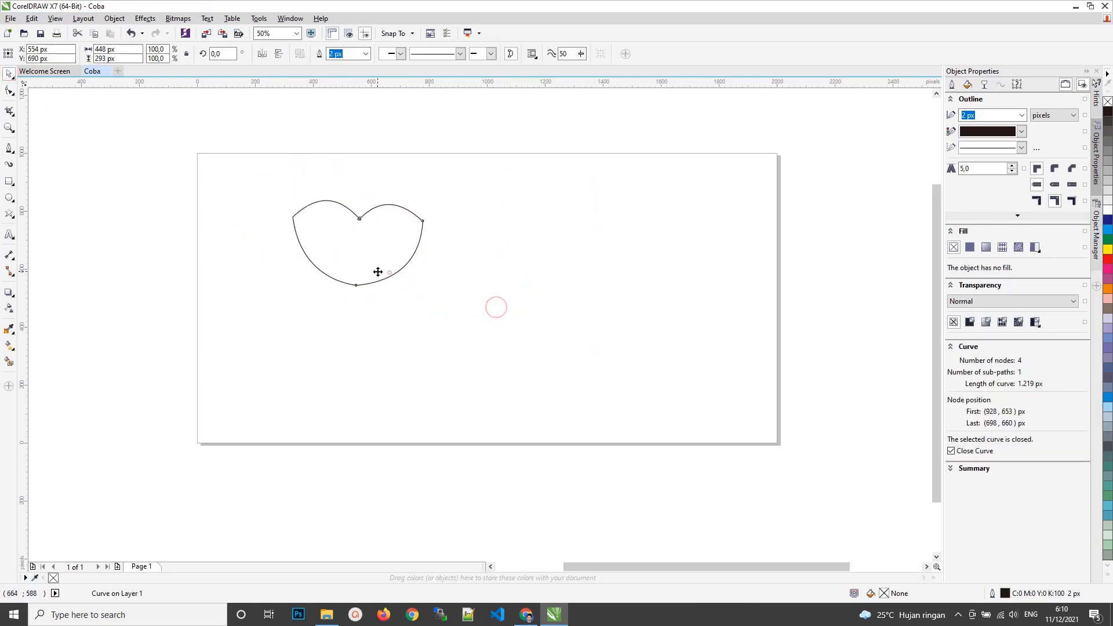
left_click(489, 241)
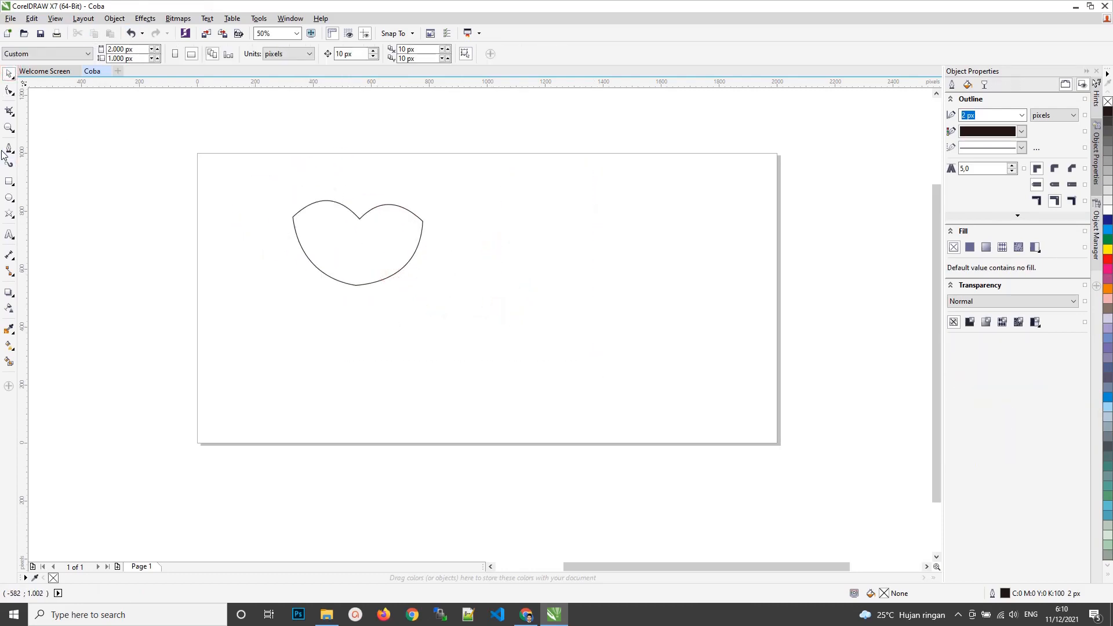